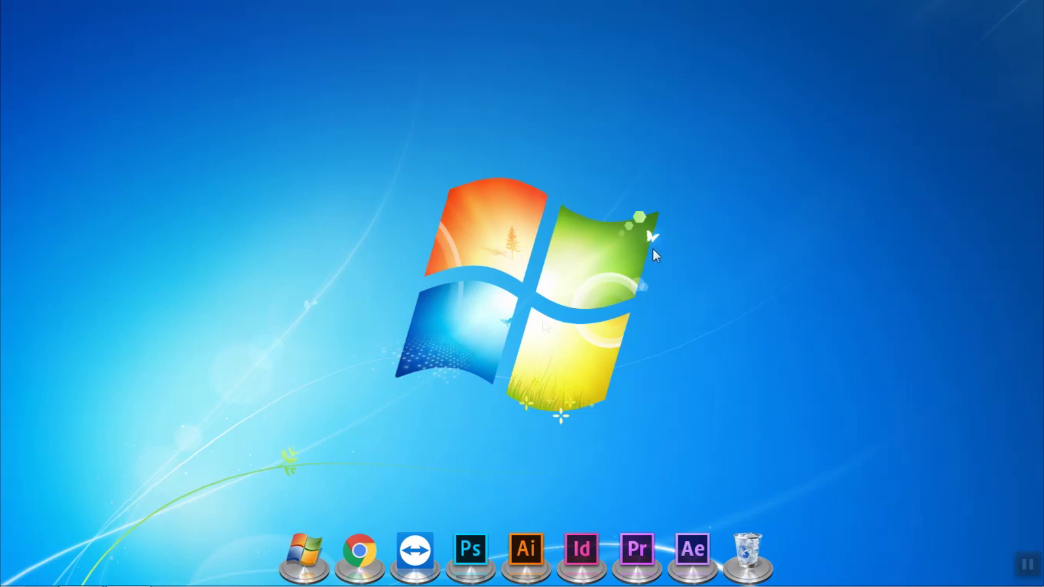
# Launch Adobe Illustrator from the Ai icon in the desktop dock.
pyautogui.click(527, 548)
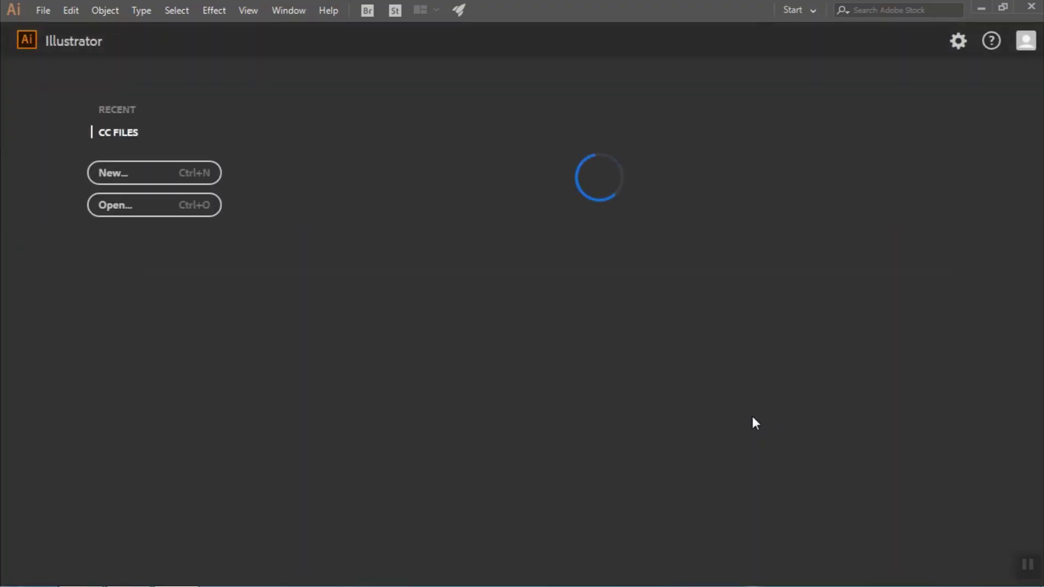
# Create a 1000 × 1000 px document and collapse the panels covering the artboard.
pyautogui.click(191, 180)
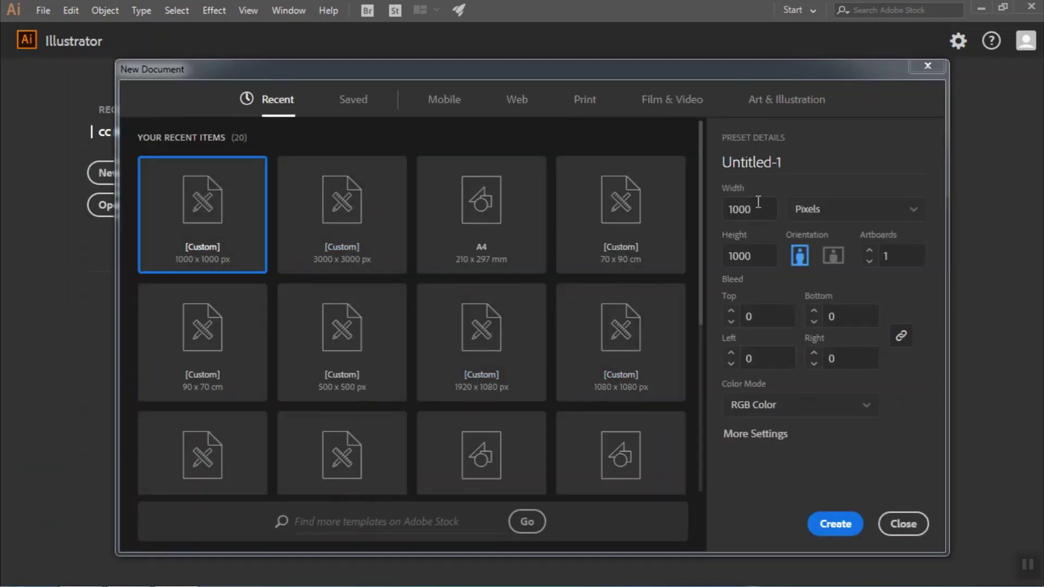
pyautogui.click(836, 525)
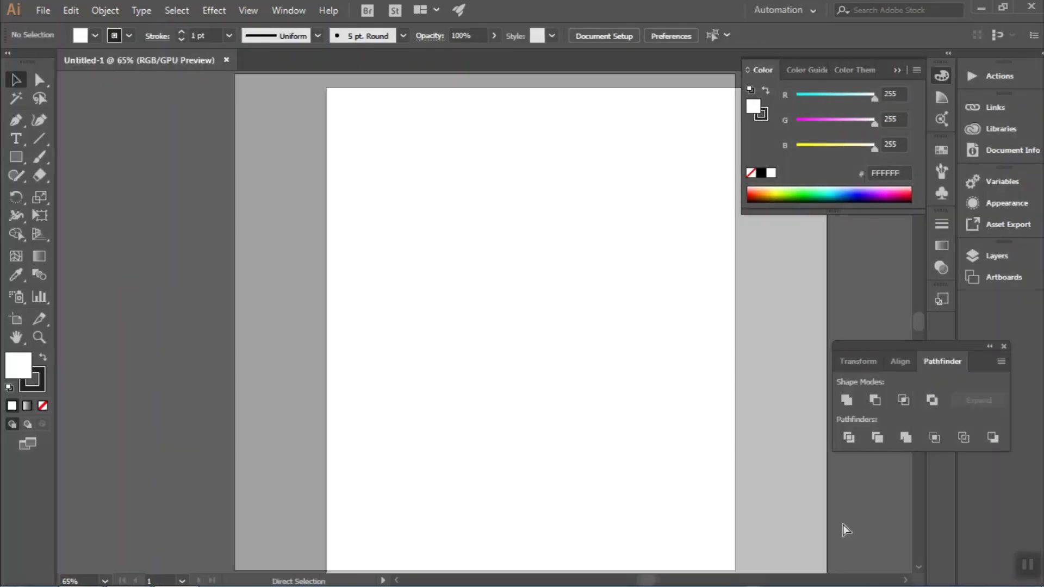
pyautogui.click(990, 347)
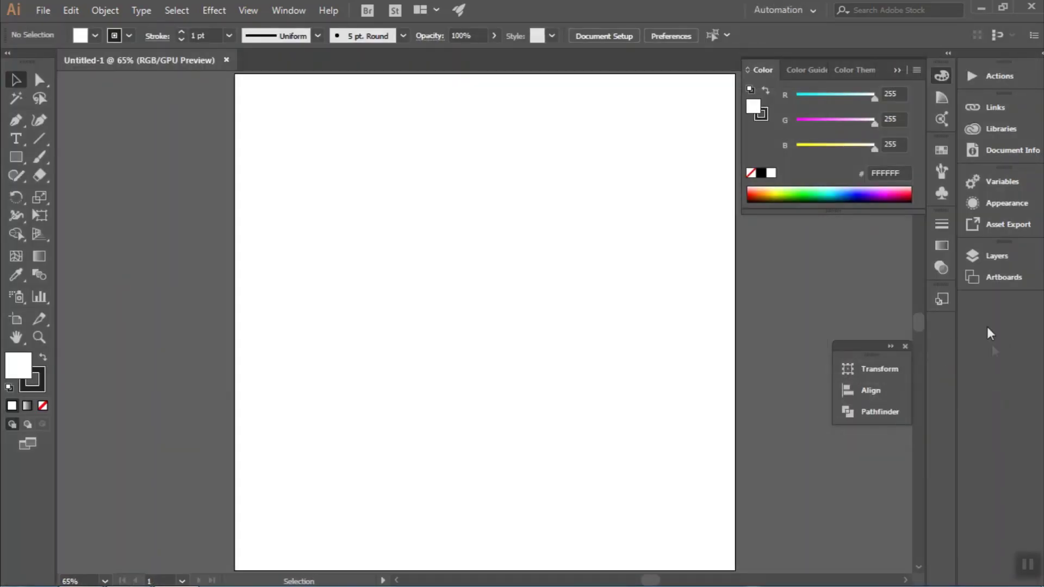
pyautogui.click(899, 70)
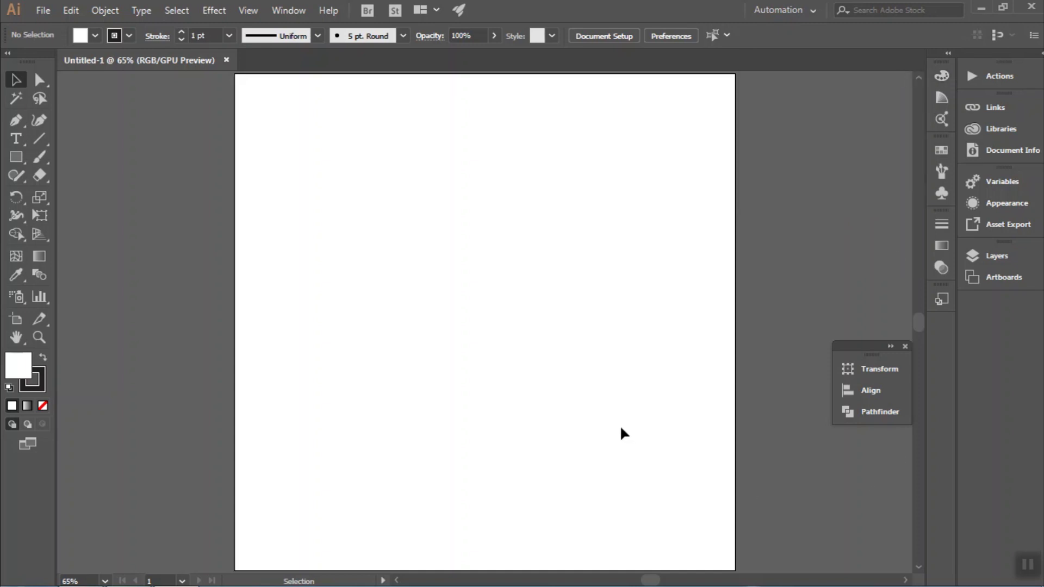
# Draw a 600 px wide rectangle centred on the artboard with no fill.
pyautogui.press('m')
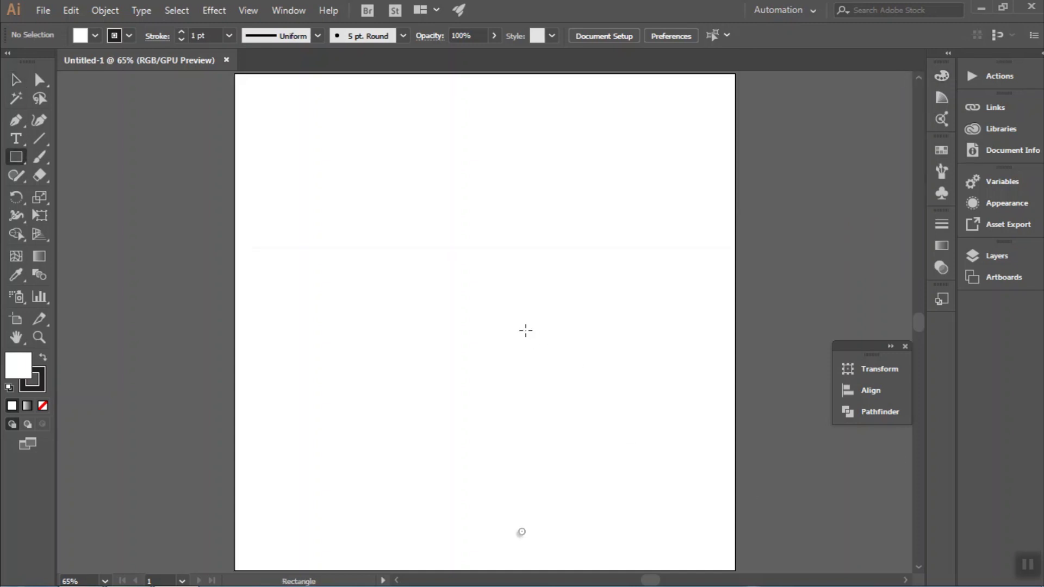
pyautogui.click(525, 333)
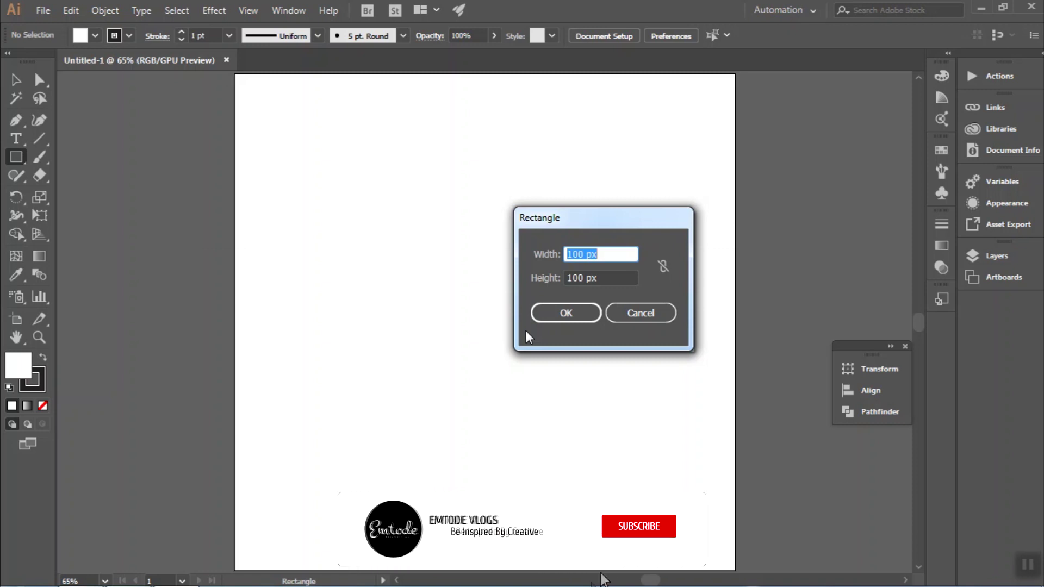
pyautogui.write('600')
pyautogui.press('Tab')
pyautogui.write('2')
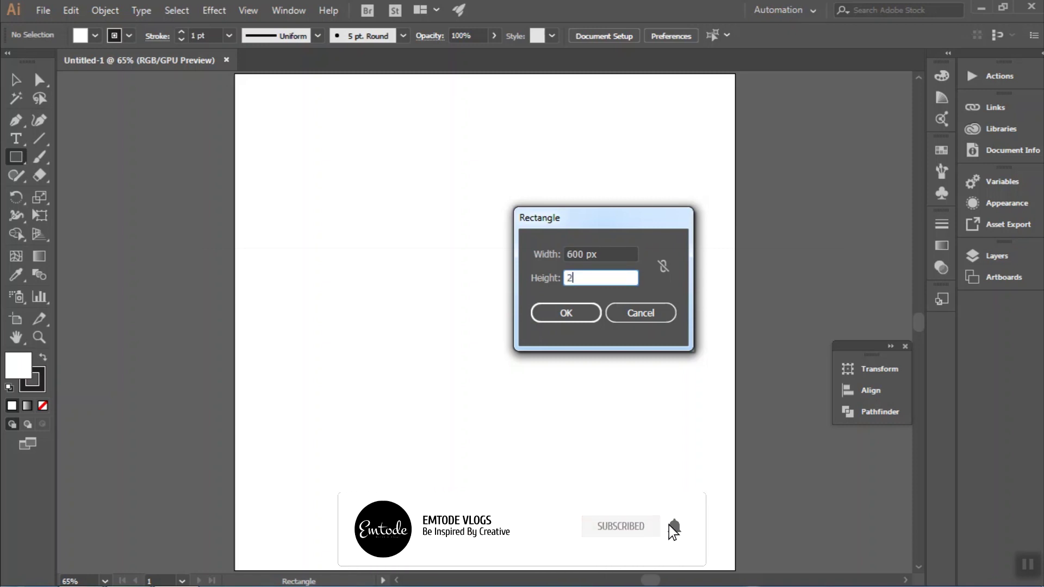
pyautogui.write('70')
pyautogui.press('Return')
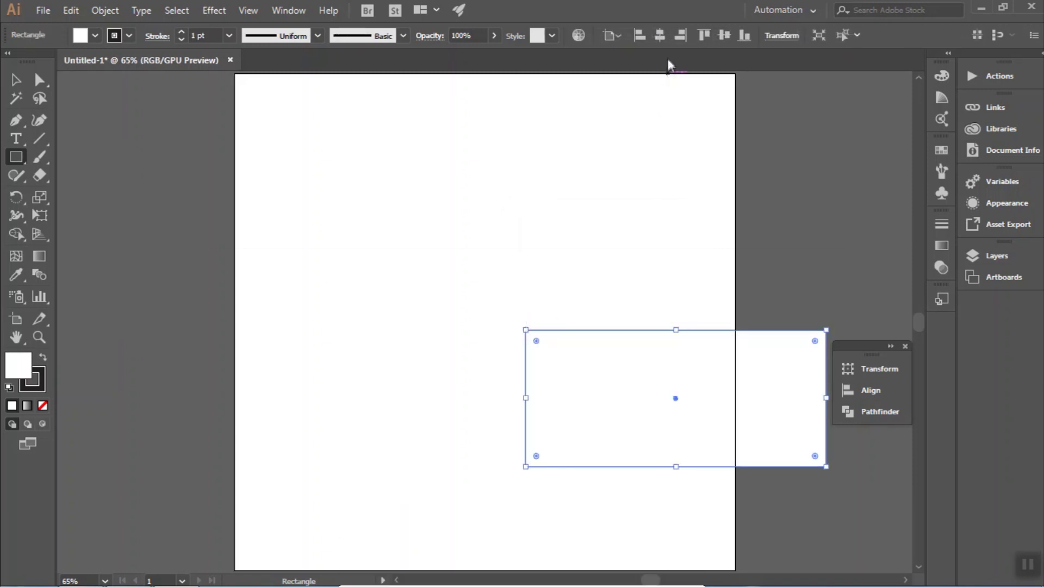
pyautogui.click(660, 36)
pyautogui.click(724, 36)
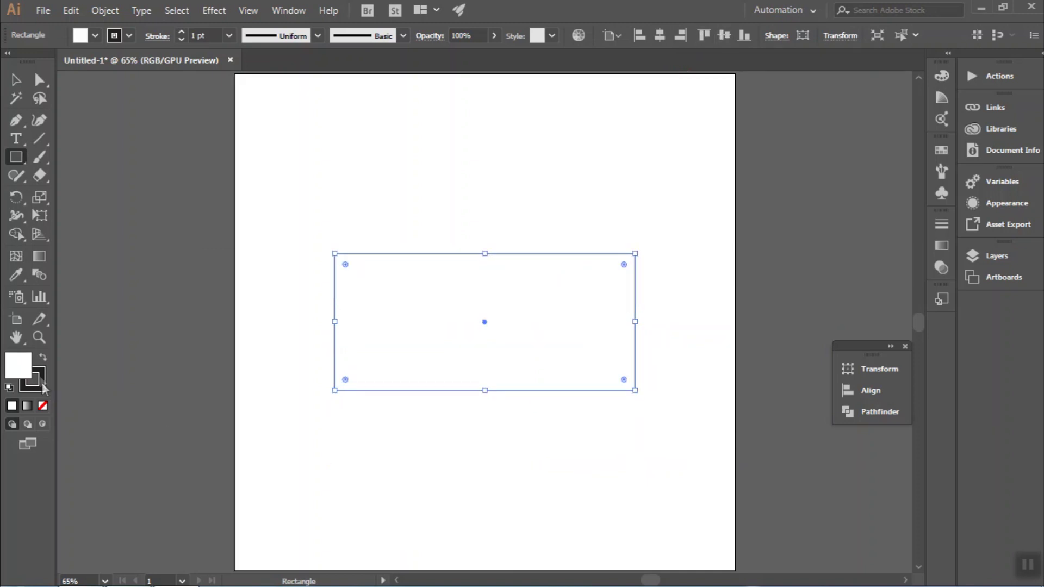
pyautogui.click(43, 405)
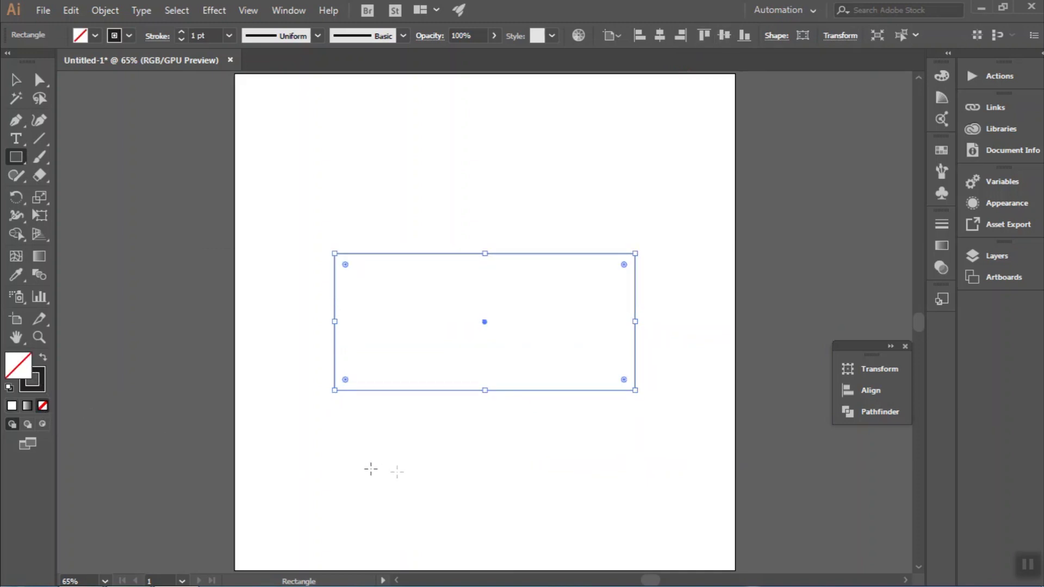
# Resize a copy into a thin, shorter strip of about 481 × 42 px.
pyautogui.press('v')
pyautogui.click(408, 477)
pyautogui.click(424, 391)
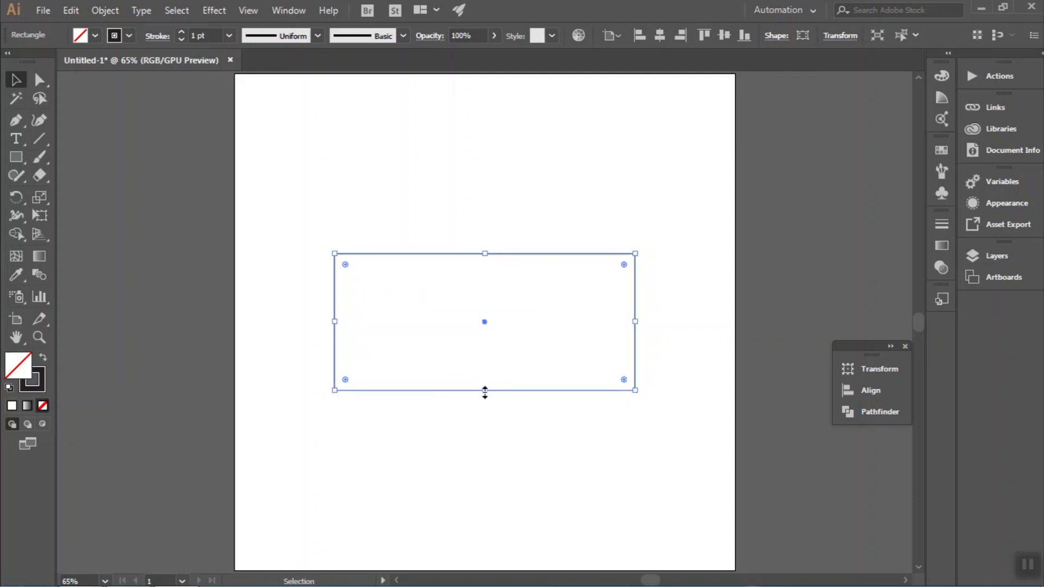
pyautogui.moveTo(486, 391); pyautogui.dragTo(484, 331)
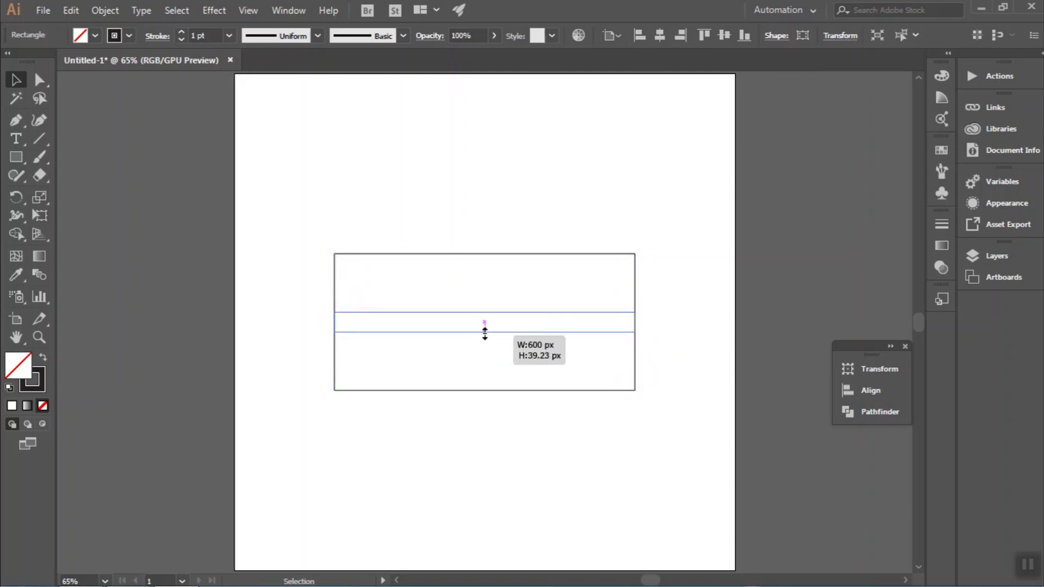
pyautogui.moveTo(485, 330); pyautogui.dragTo(485, 332)
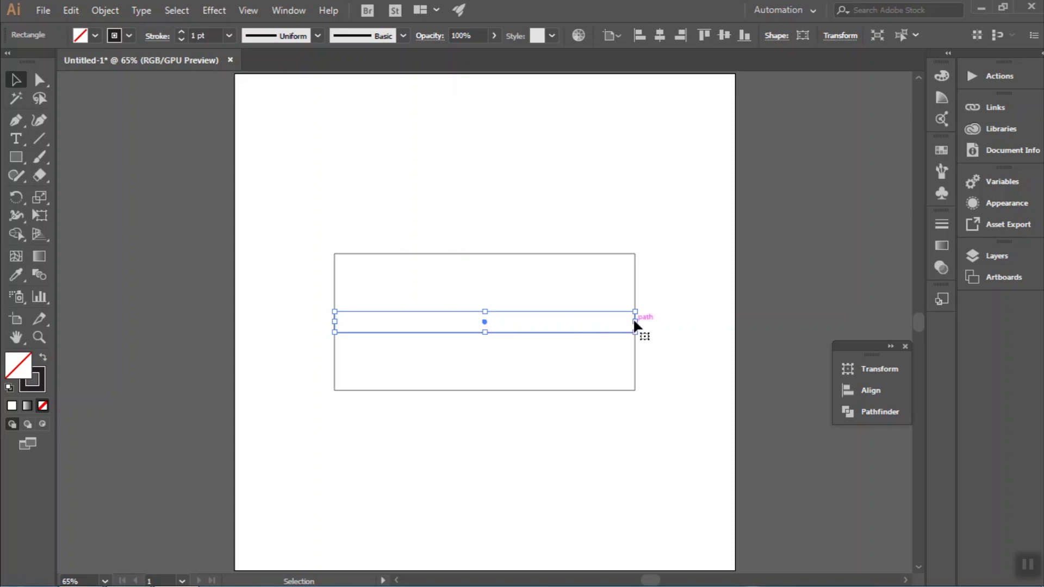
pyautogui.moveTo(636, 324); pyautogui.dragTo(576, 329)
pyautogui.click(604, 465)
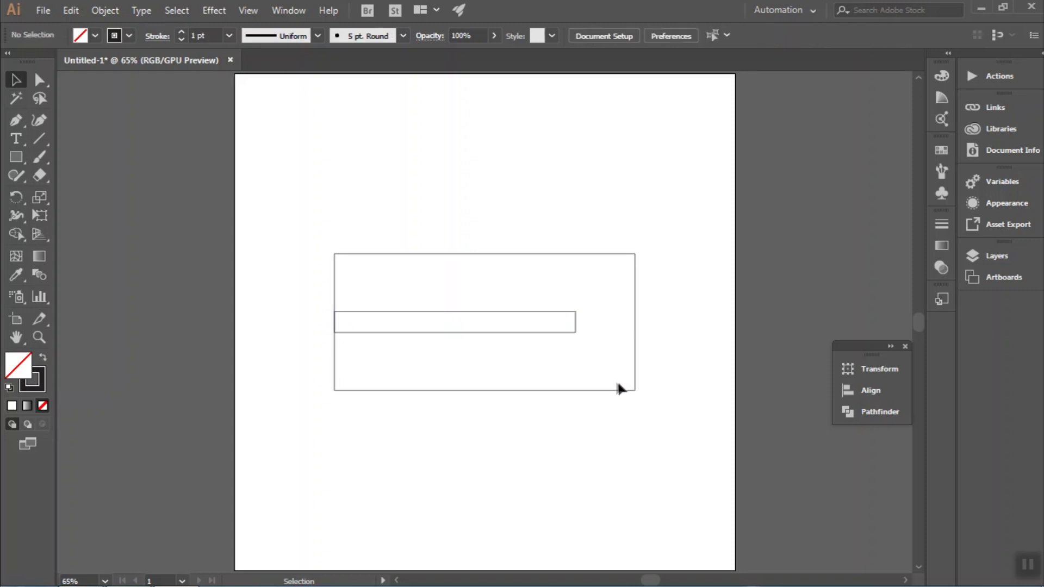
# Round the large rectangle's right corners into a semicircle.
pyautogui.click(635, 390)
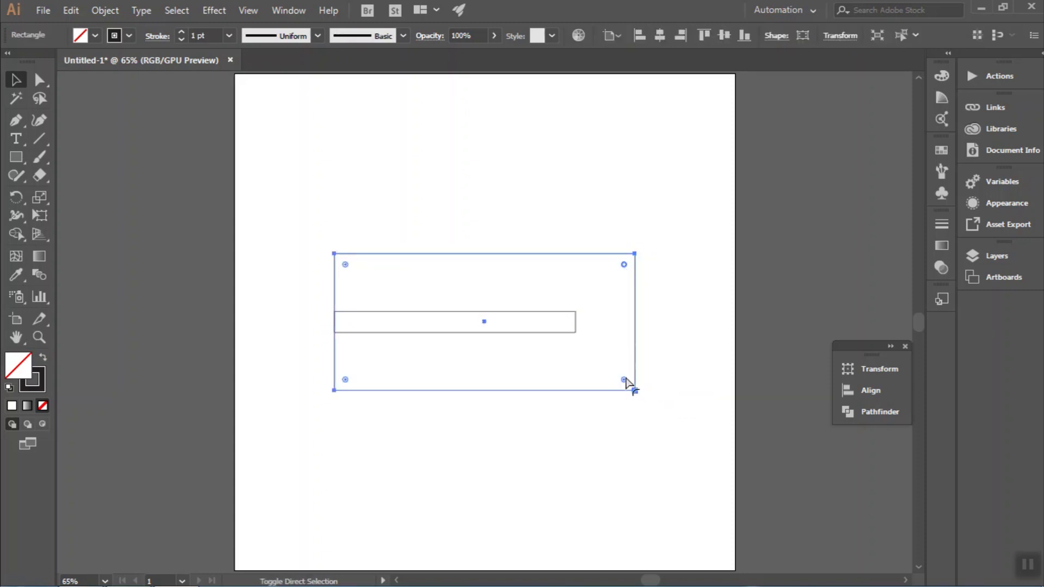
pyautogui.moveTo(624, 381); pyautogui.dragTo(427, 381)
pyautogui.click(615, 462)
# Give the inner strip a rounded right end, then fit the artboard in view.
pyautogui.press('z')
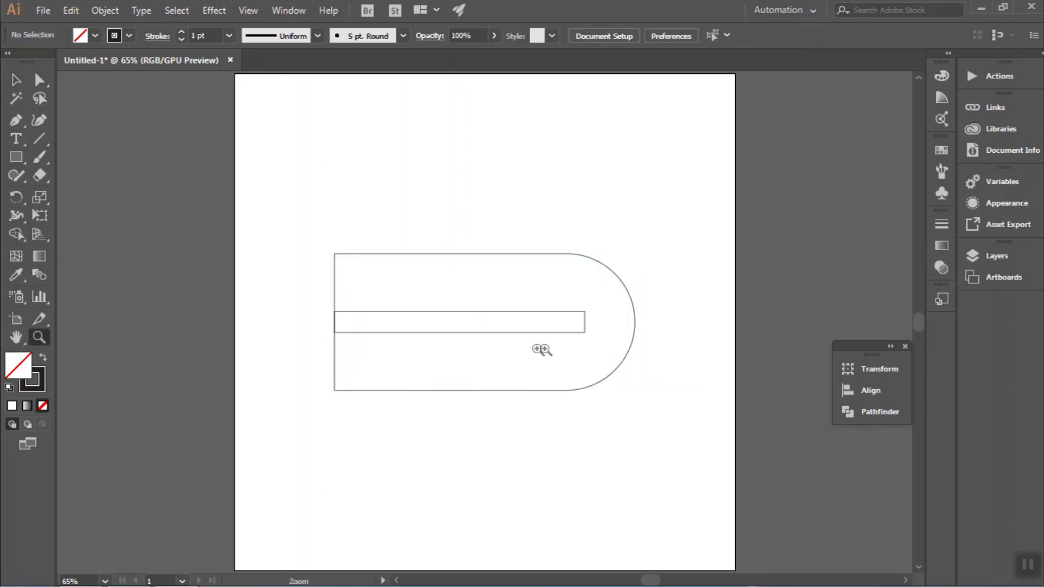
pyautogui.moveTo(541, 351); pyautogui.dragTo(658, 361)
pyautogui.press('v')
pyautogui.click(612, 317)
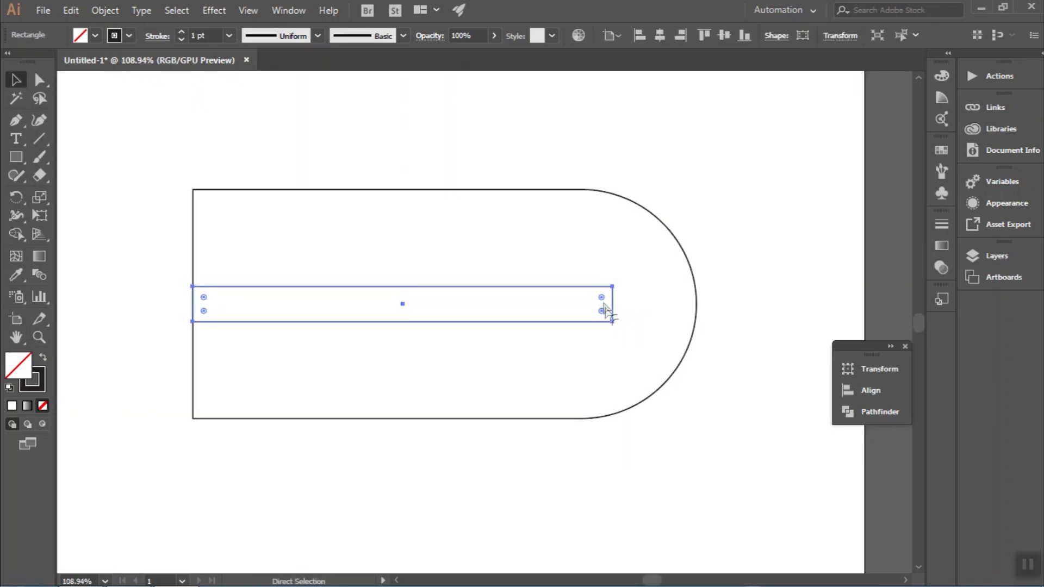
pyautogui.moveTo(602, 309); pyautogui.dragTo(384, 322)
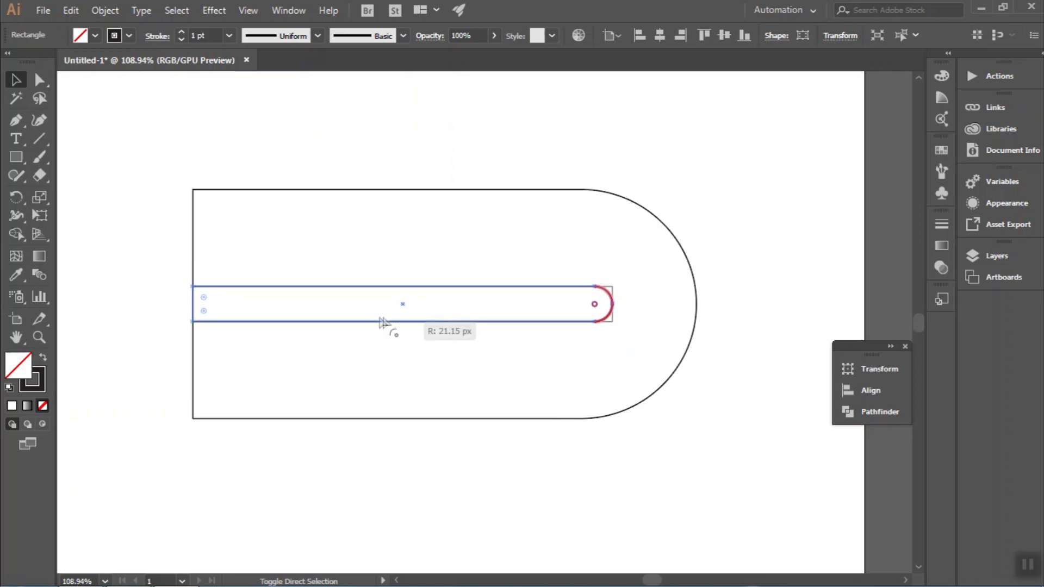
pyautogui.click(437, 529)
pyautogui.hotkey('ctrl', '0')
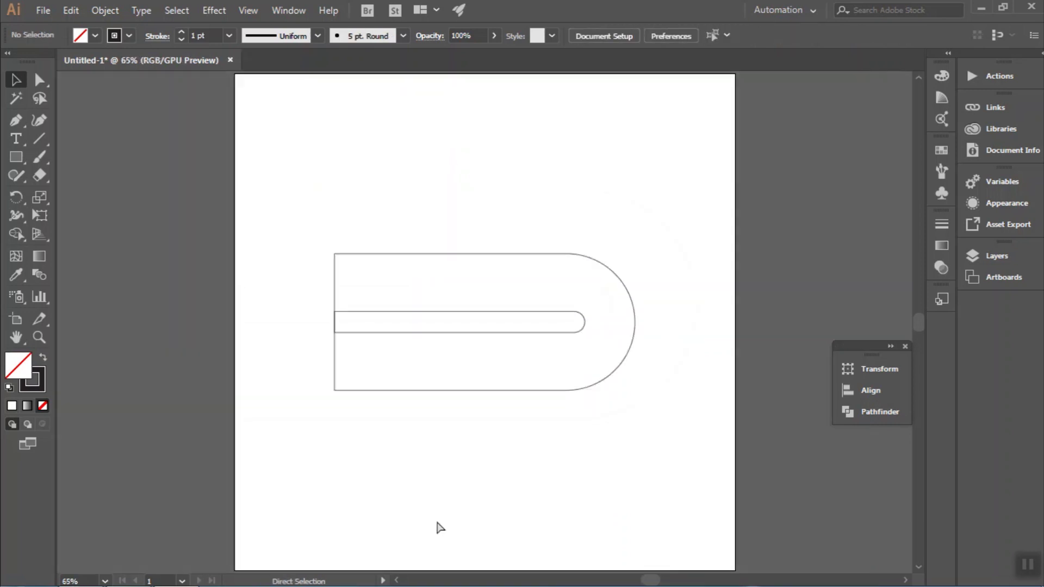
# Draw a circle with the Ellipse tool and centre it on the artboard.
pyautogui.press('l')
pyautogui.click(455, 499)
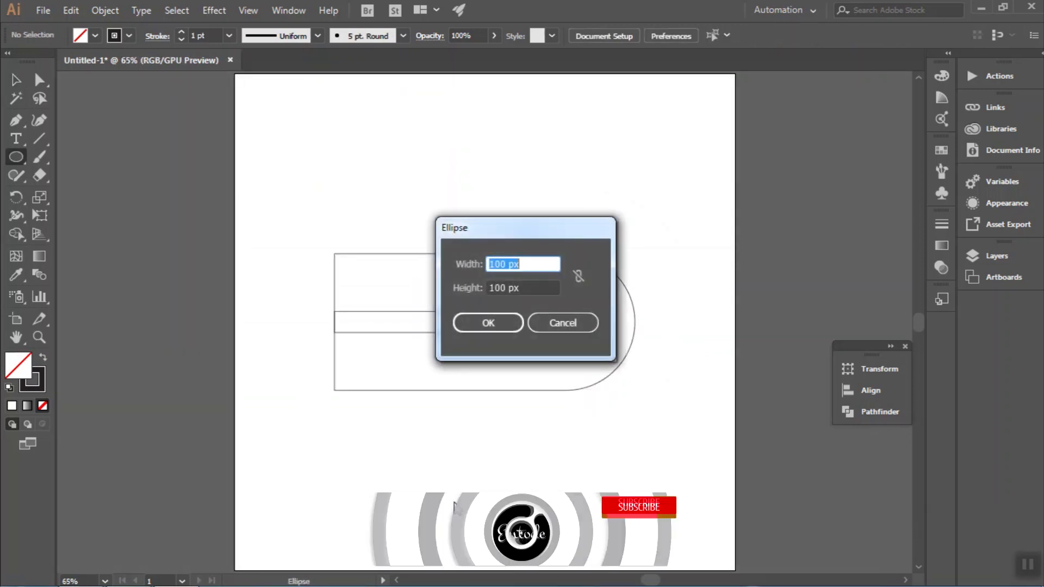
pyautogui.write('275')
pyautogui.press('Tab')
pyautogui.write('27')
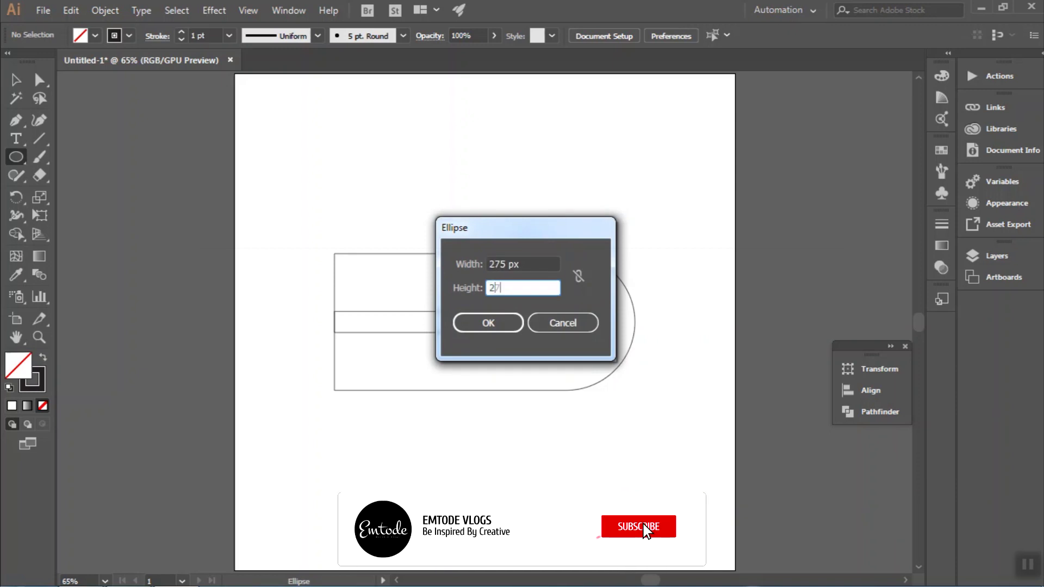
pyautogui.write('5')
pyautogui.press('Return')
pyautogui.click(659, 35)
pyautogui.click(724, 35)
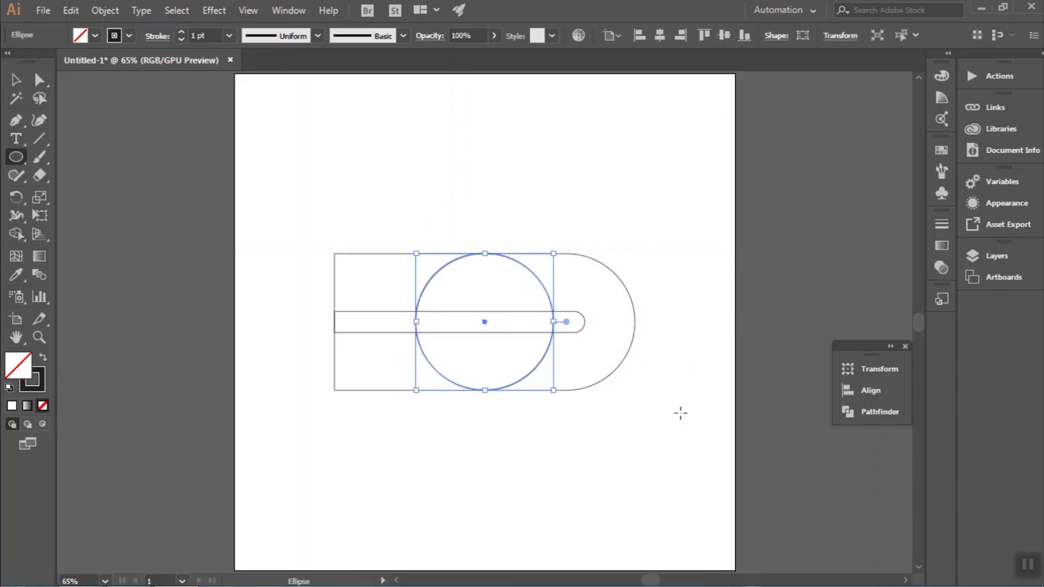
# Place a copy of the circle at the rectangle's top-left corner.
pyautogui.press('v')
pyautogui.click(681, 420)
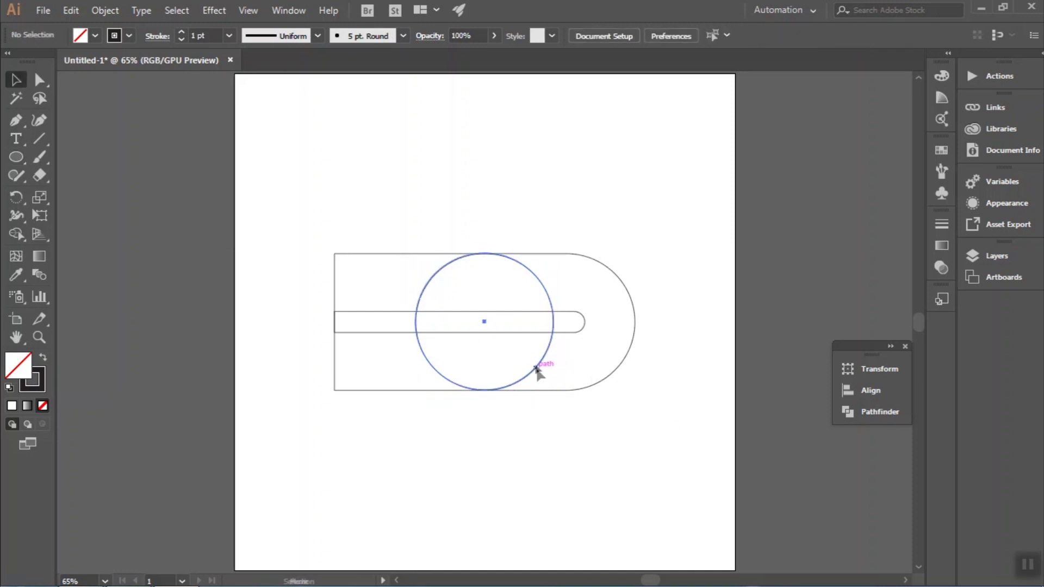
pyautogui.moveTo(537, 372); pyautogui.dragTo(456, 293)
pyautogui.click(494, 443)
# Check the circle's edge alignment in outline view, then copy the top circle straight above.
pyautogui.press('z')
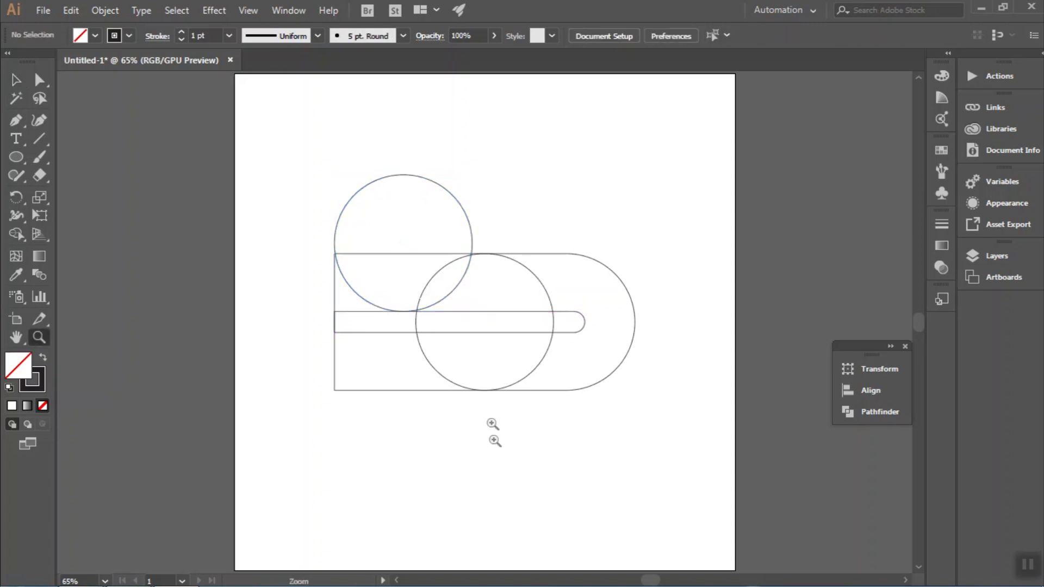
pyautogui.moveTo(322, 261); pyautogui.dragTo(708, 300)
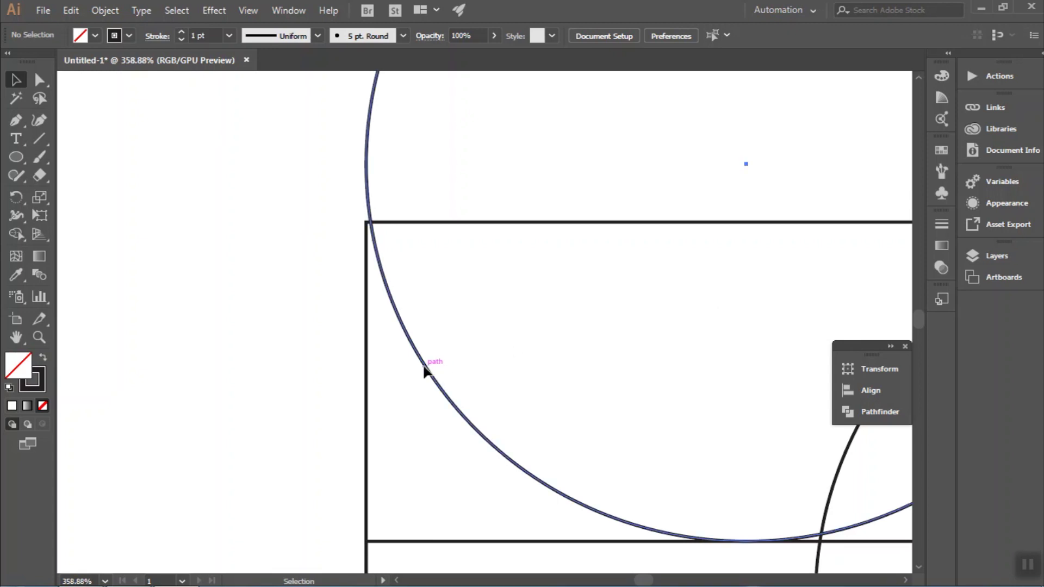
pyautogui.click(425, 372)
pyautogui.click(555, 375)
pyautogui.moveTo(641, 387)
pyautogui.mouseDown()
pyautogui.moveTo(510, 295)
pyautogui.moveTo(453, 285)
pyautogui.mouseUp()
pyautogui.press('z')
pyautogui.moveTo(560, 458)
pyautogui.mouseDown()
pyautogui.moveTo(669, 457)
pyautogui.moveTo(572, 432)
pyautogui.mouseUp()
pyautogui.hotkey('ctrl', 'y')
pyautogui.hotkey('ctrl', 'y')
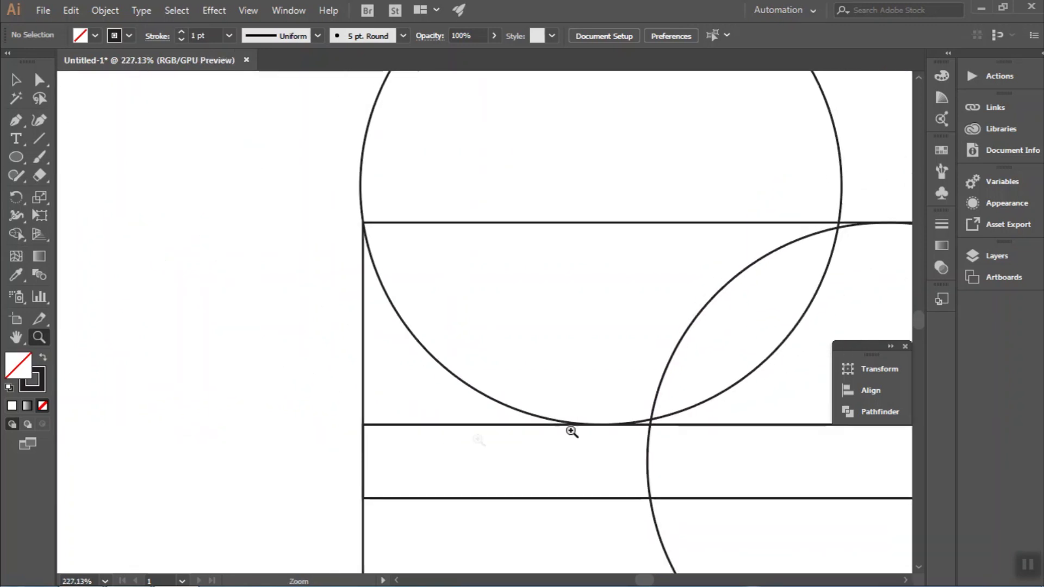
pyautogui.hotkey('ctrl', '0')
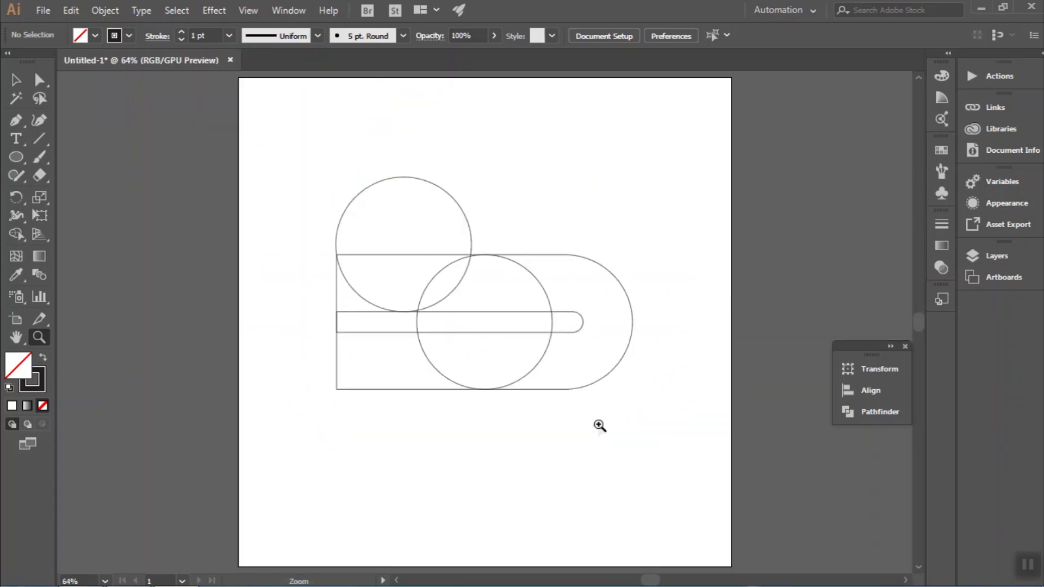
pyautogui.moveTo(375, 307); pyautogui.dragTo(373, 255)
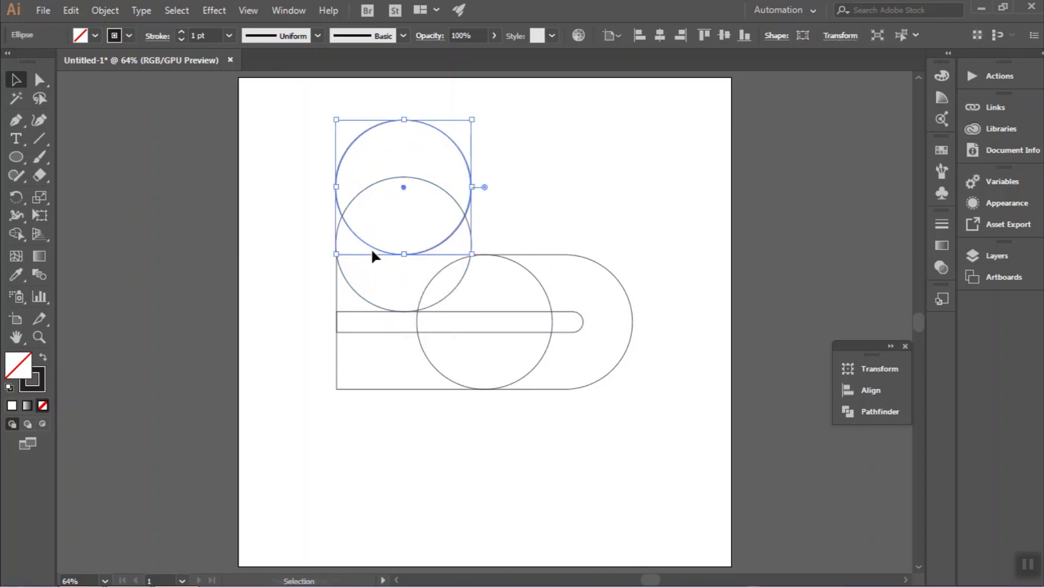
# Select all shapes and Shape Builder-merge the ribbon regions through the lower curve.
pyautogui.click(653, 430)
pyautogui.hotkey('ctrl', 'a')
pyautogui.hotkey('ctrl', 'a')
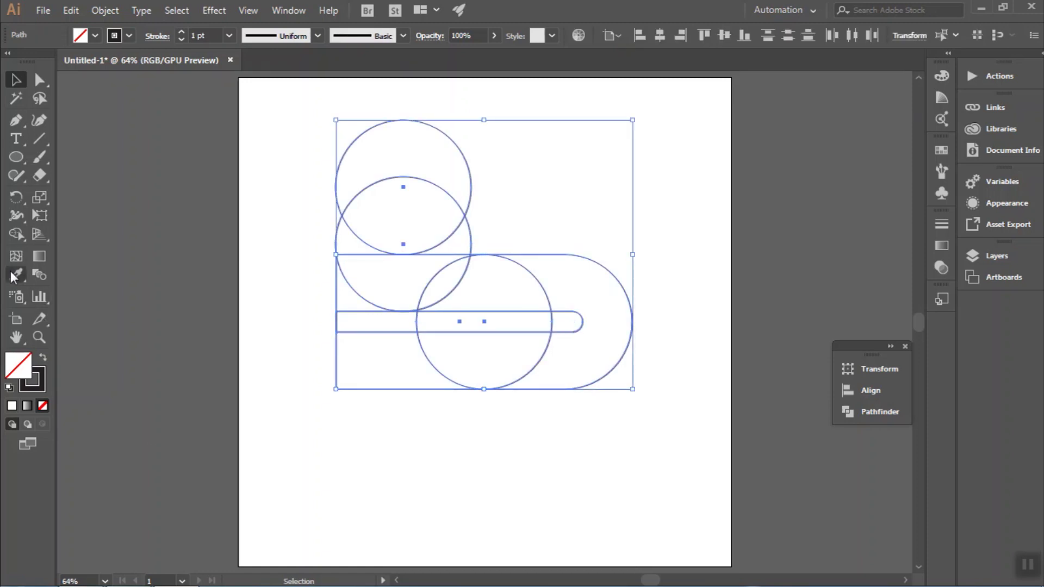
pyautogui.click(17, 239)
pyautogui.moveTo(347, 243); pyautogui.dragTo(583, 290)
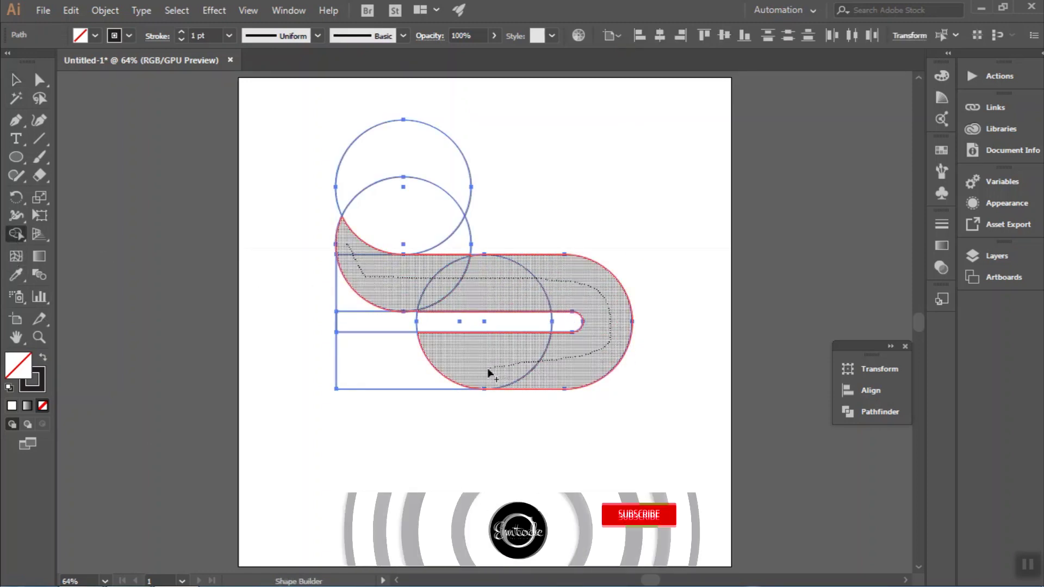
pyautogui.moveTo(583, 289); pyautogui.dragTo(489, 370)
# Merge the small leftover gap at the bar's left end into the ribbon.
pyautogui.press('z')
pyautogui.moveTo(408, 318); pyautogui.dragTo(530, 338)
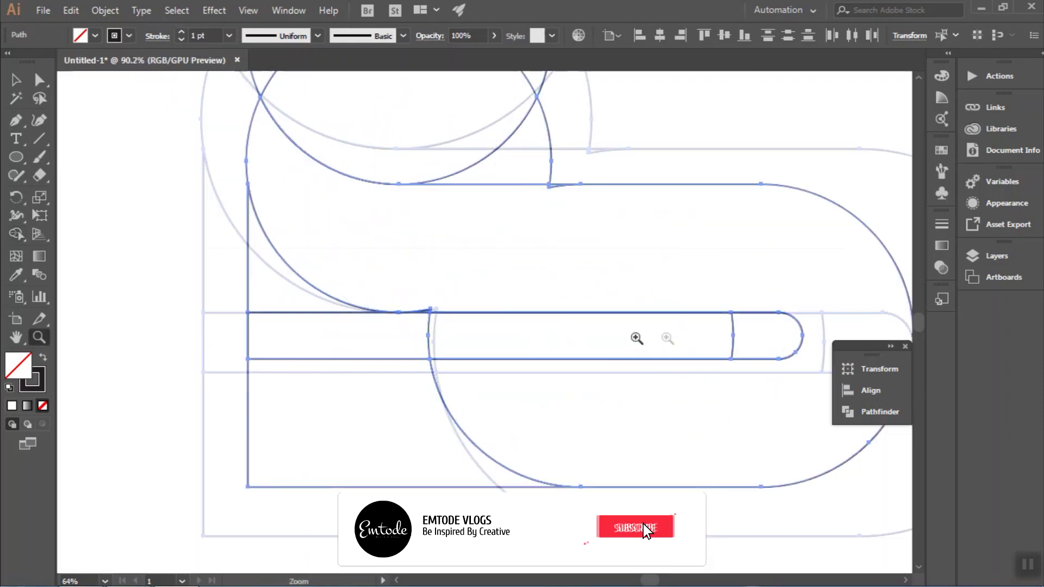
pyautogui.hotkey('shift', 'm')
pyautogui.click(426, 294)
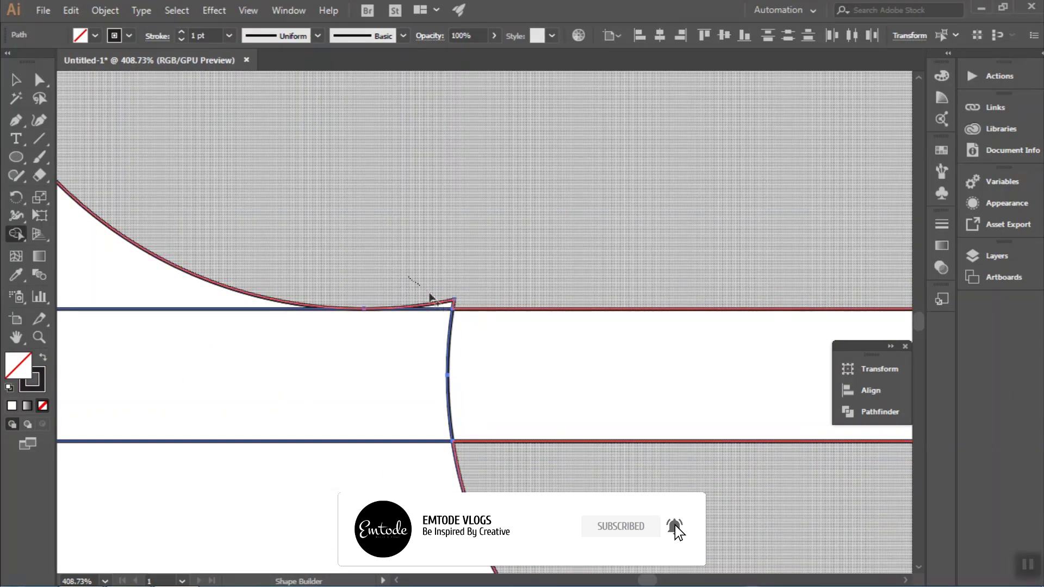
pyautogui.scroll(-5, 596, 237)
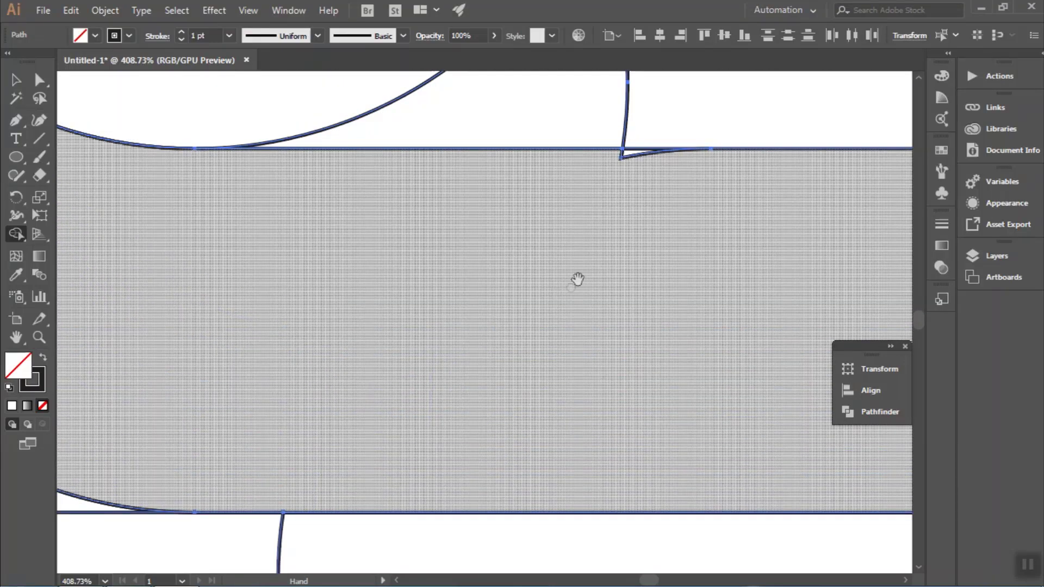
pyautogui.scroll(1, 554, 261)
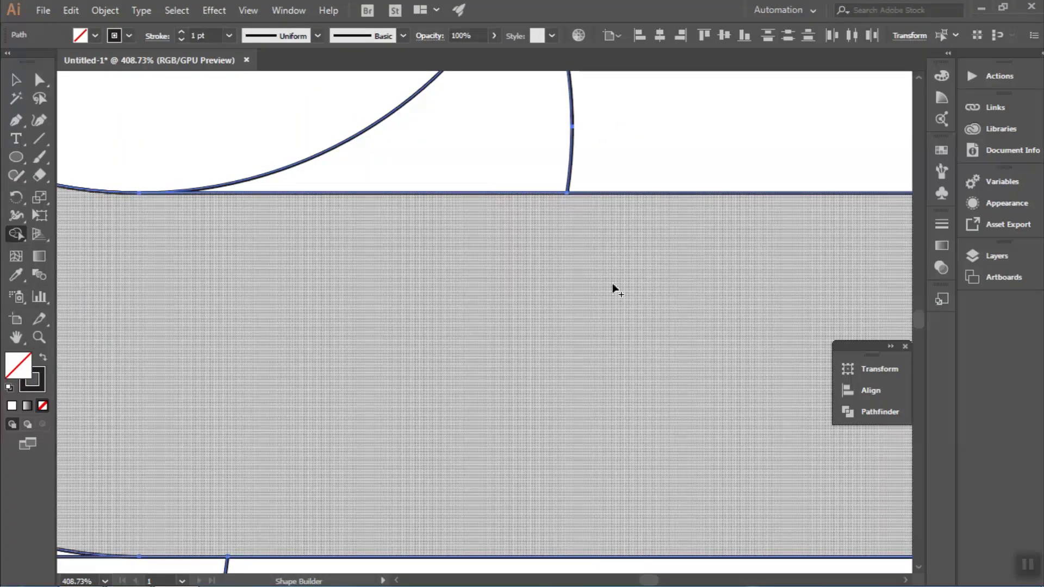
pyautogui.press('z')
pyautogui.keyDown('alt'); pyautogui.click(419, 373); pyautogui.keyUp('alt')
pyautogui.keyDown('alt'); pyautogui.click(449, 383); pyautogui.keyUp('alt')
pyautogui.press('v')
pyautogui.scroll(-2, 478, 368)
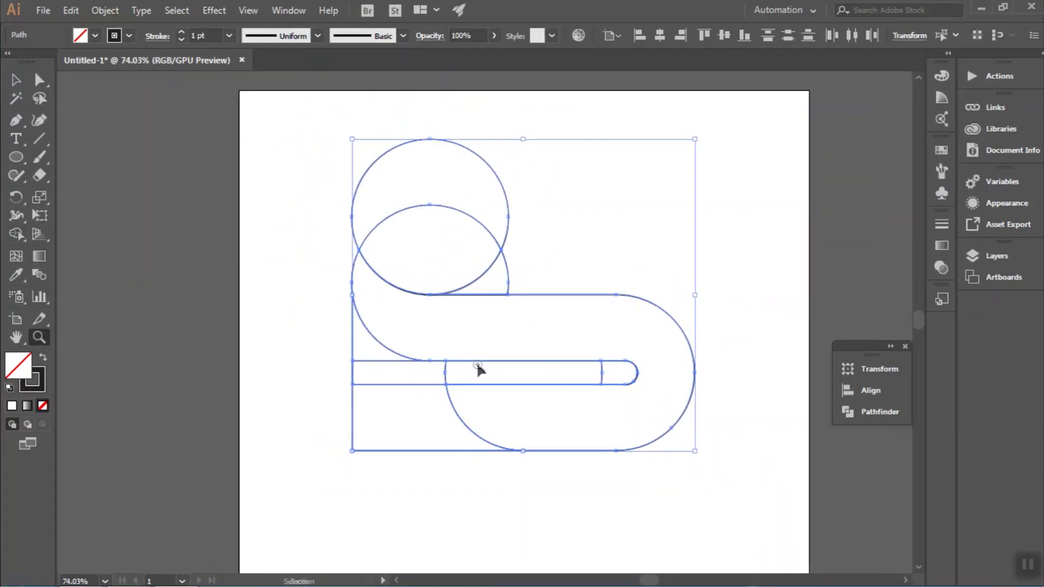
# Delete all construction shapes and paste the merged ribbon back in place.
pyautogui.click(510, 424)
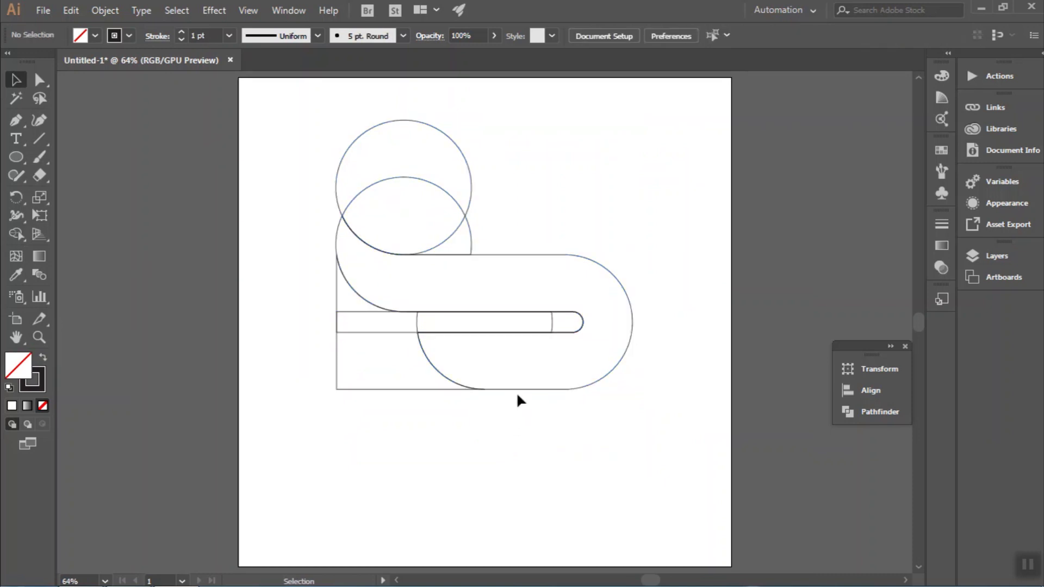
pyautogui.click(521, 393)
pyautogui.press('Delete')
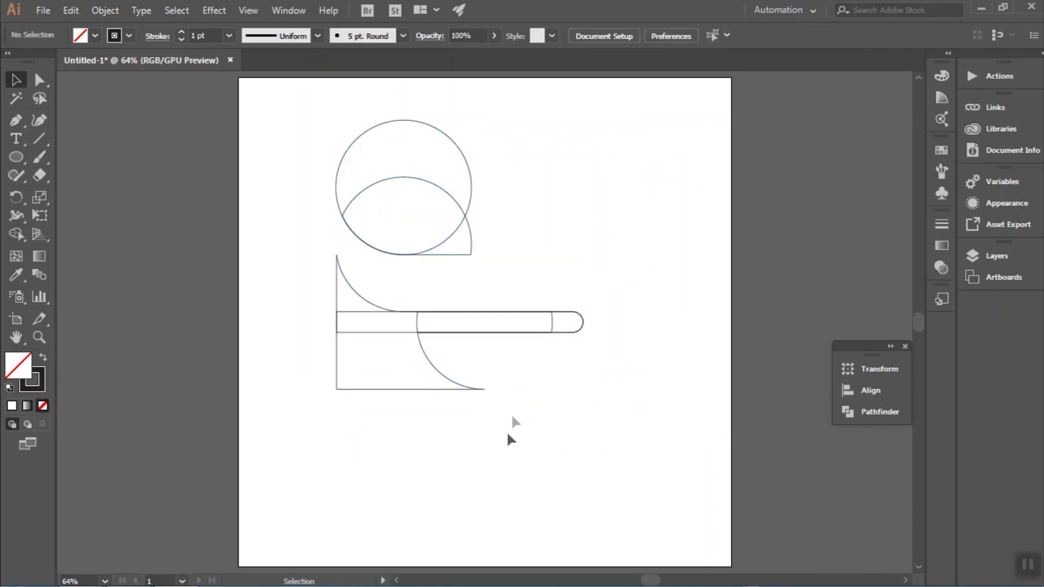
pyautogui.hotkey('ctrl', 'a')
pyautogui.press('Delete')
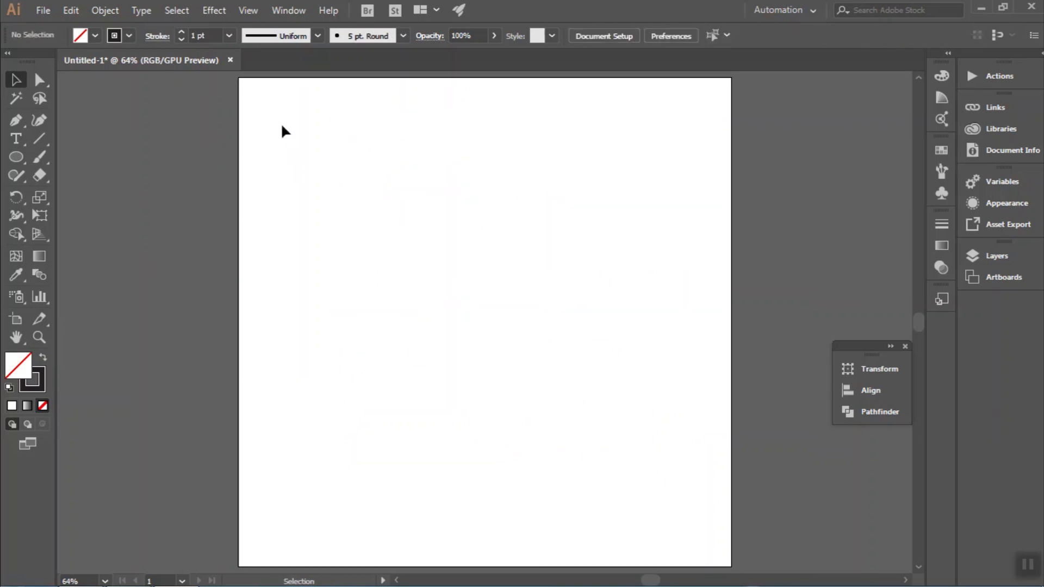
pyautogui.hotkey('ctrl', 'f')
pyautogui.click(413, 426)
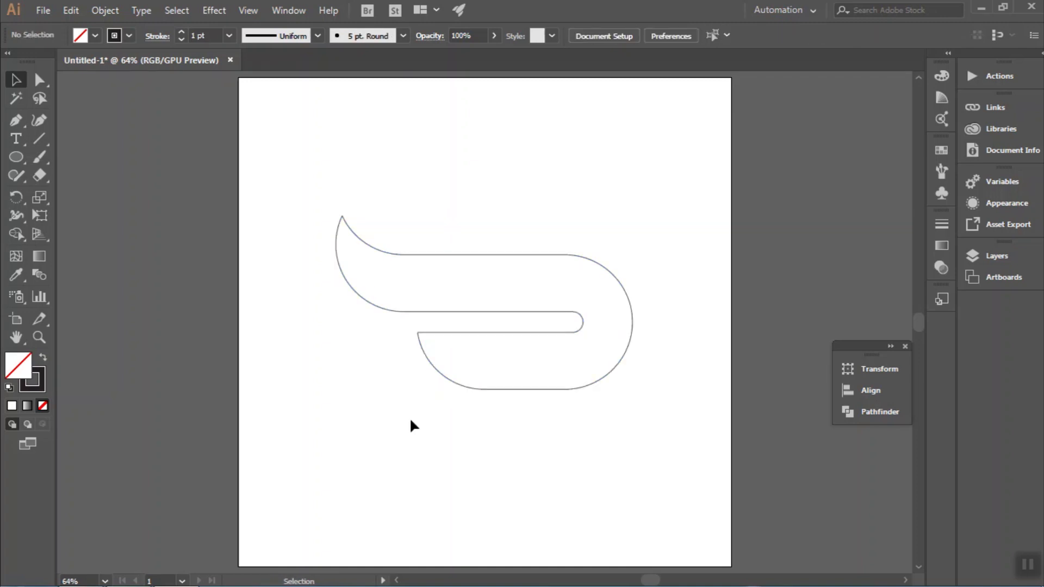
# Place a 180°-rotated copy of the ribbon above the original to form the S.
pyautogui.click(481, 391)
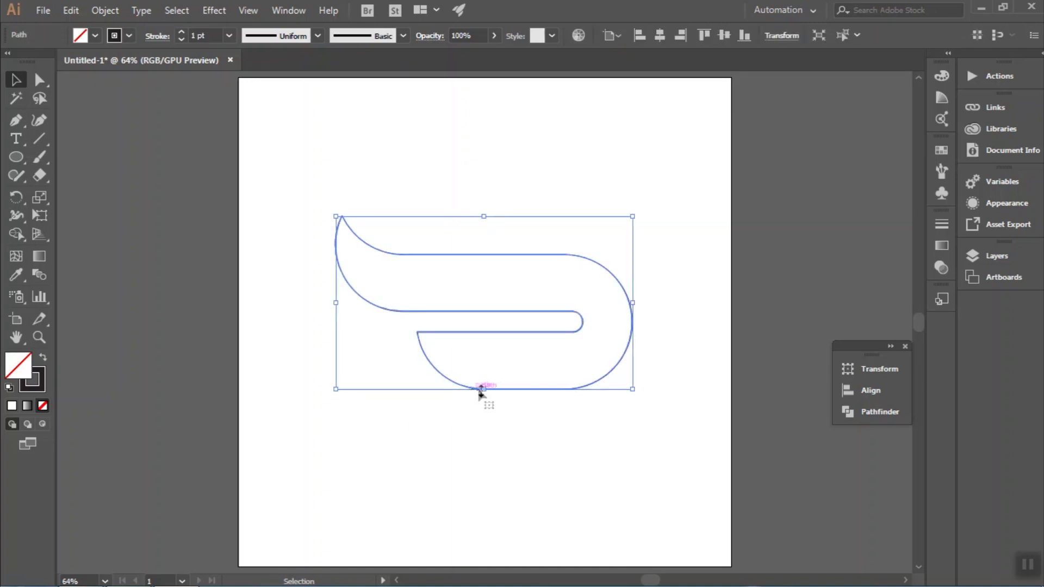
pyautogui.moveTo(498, 396); pyautogui.dragTo(500, 430)
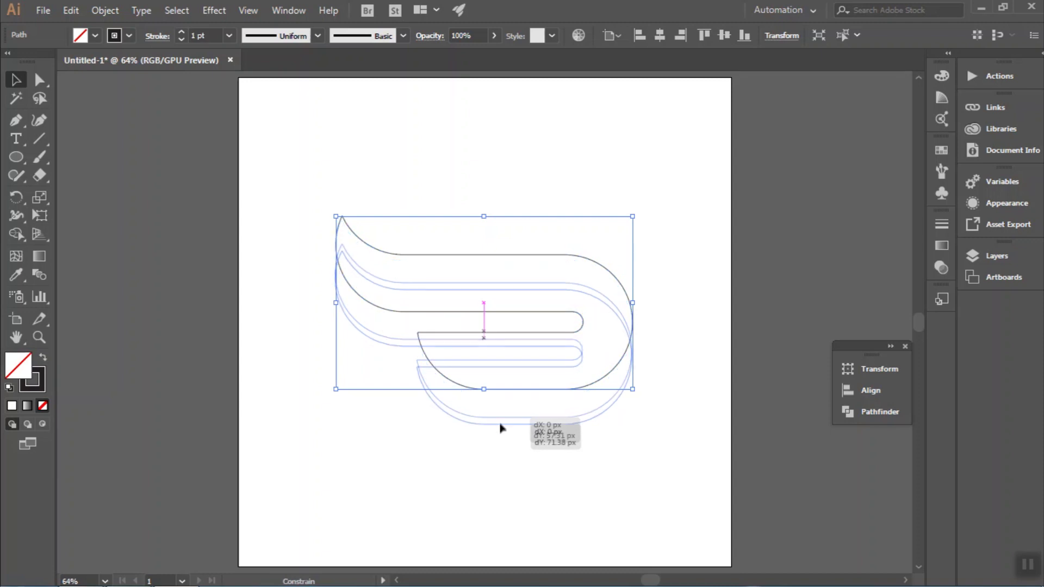
pyautogui.press('ctrl')
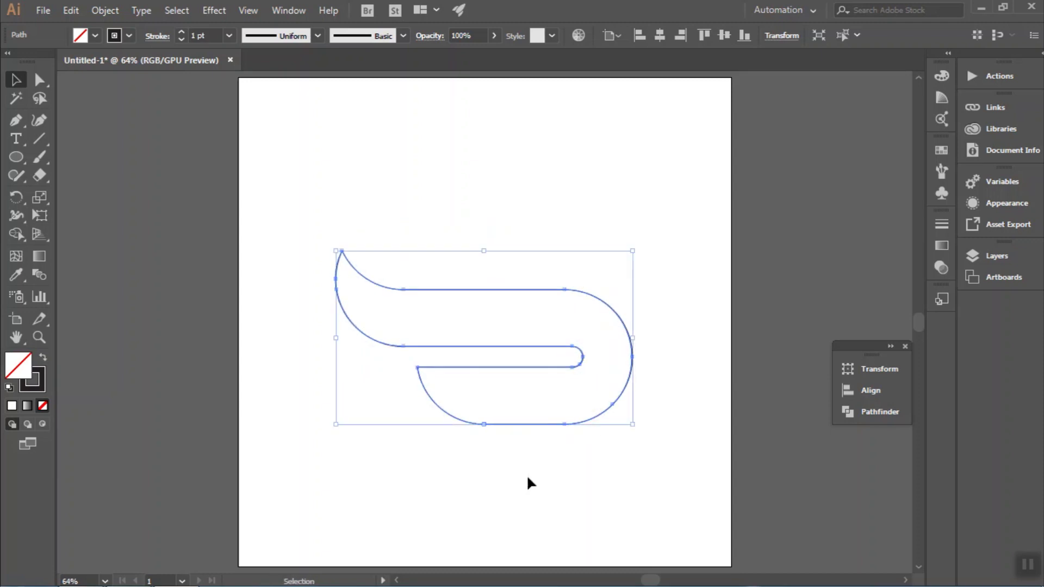
pyautogui.moveTo(640, 430); pyautogui.dragTo(351, 302)
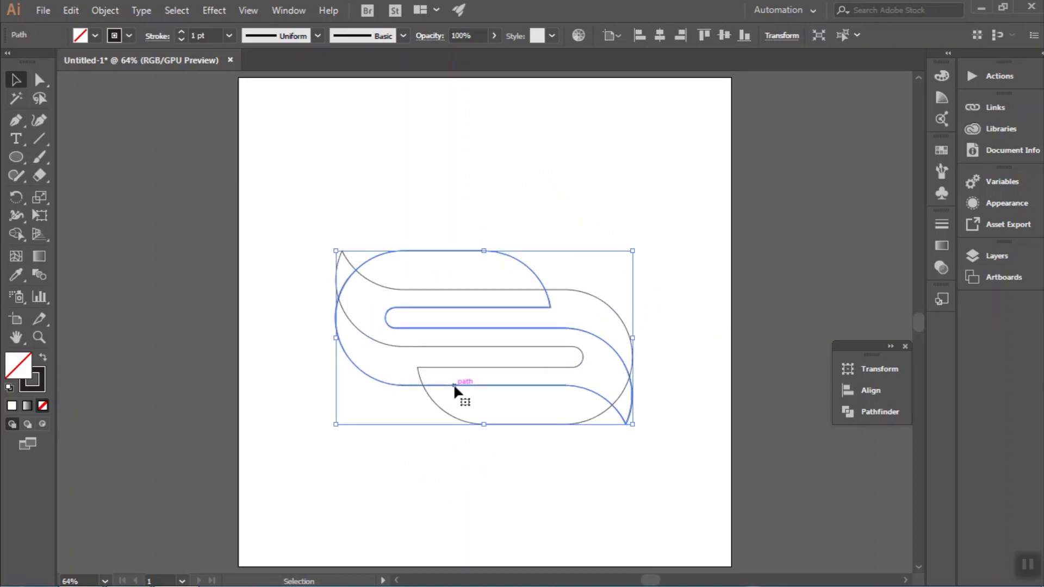
pyautogui.moveTo(455, 392); pyautogui.dragTo(453, 275)
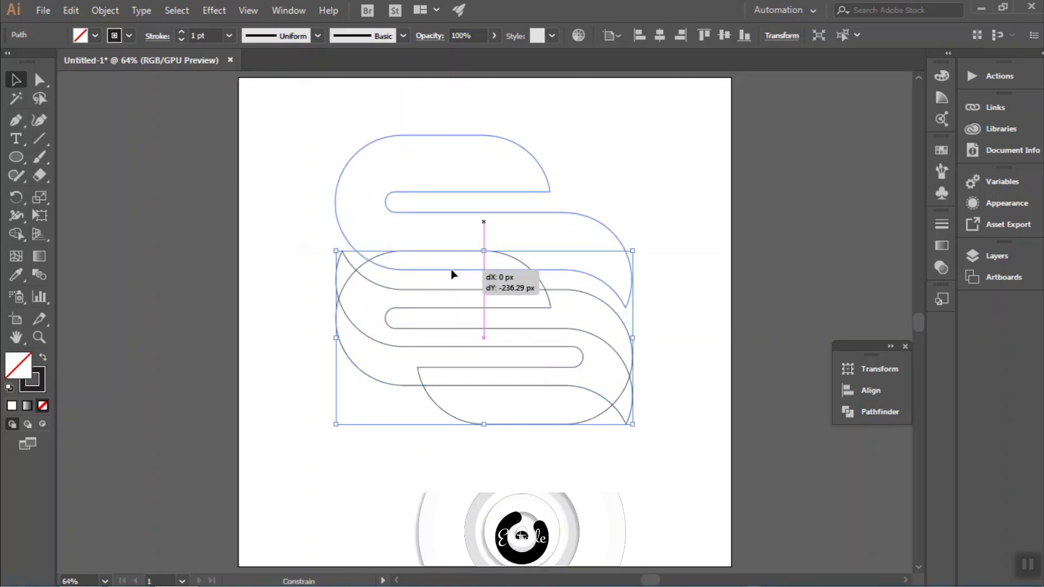
pyautogui.moveTo(453, 274); pyautogui.dragTo(453, 275)
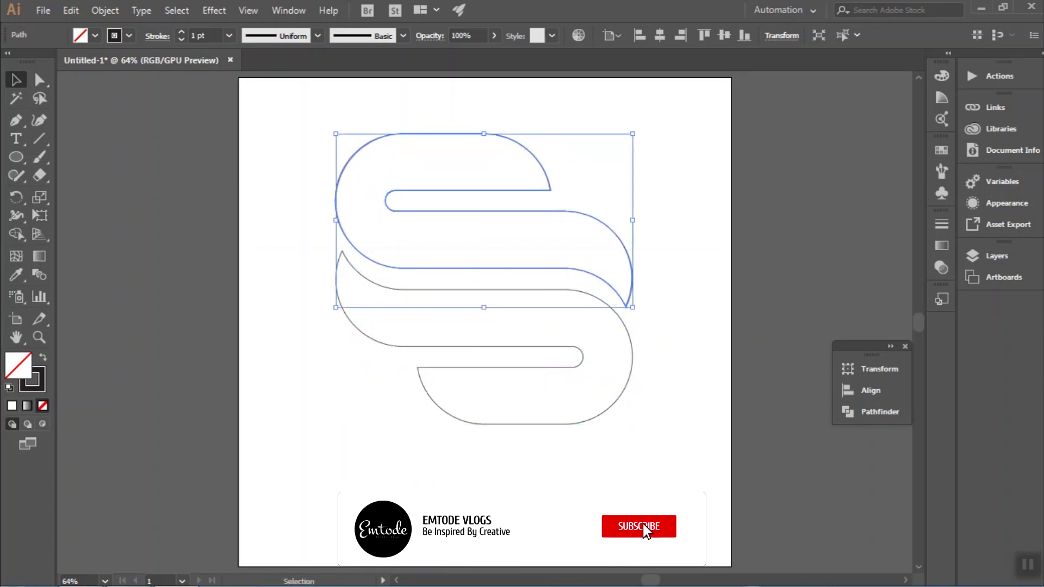
# Select both S shapes and group them.
pyautogui.hotkey('ctrl', 'shift', 'a')
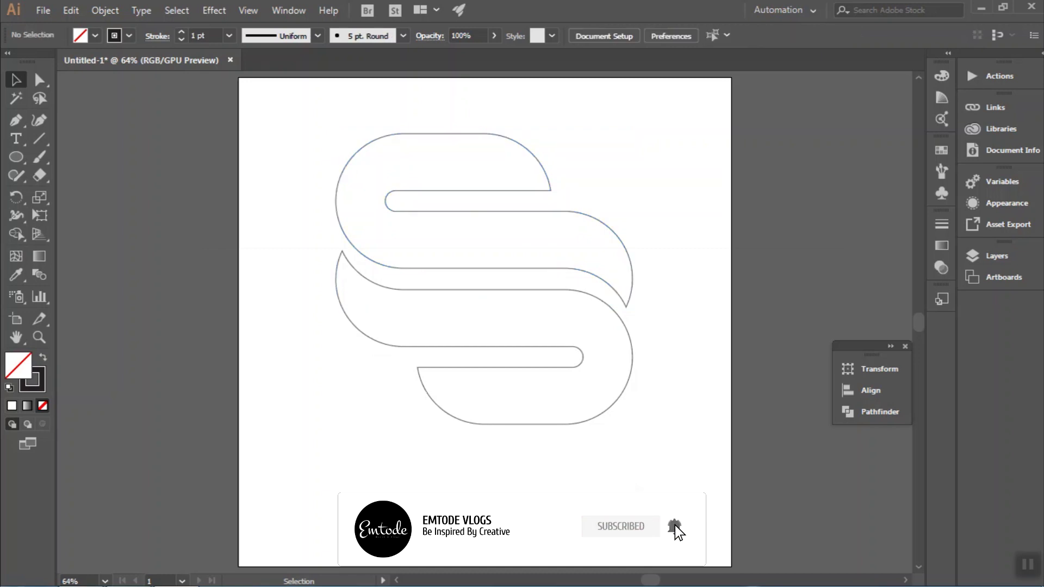
pyautogui.hotkey('ctrl', 'a')
pyautogui.hotkey('ctrl', 'g')
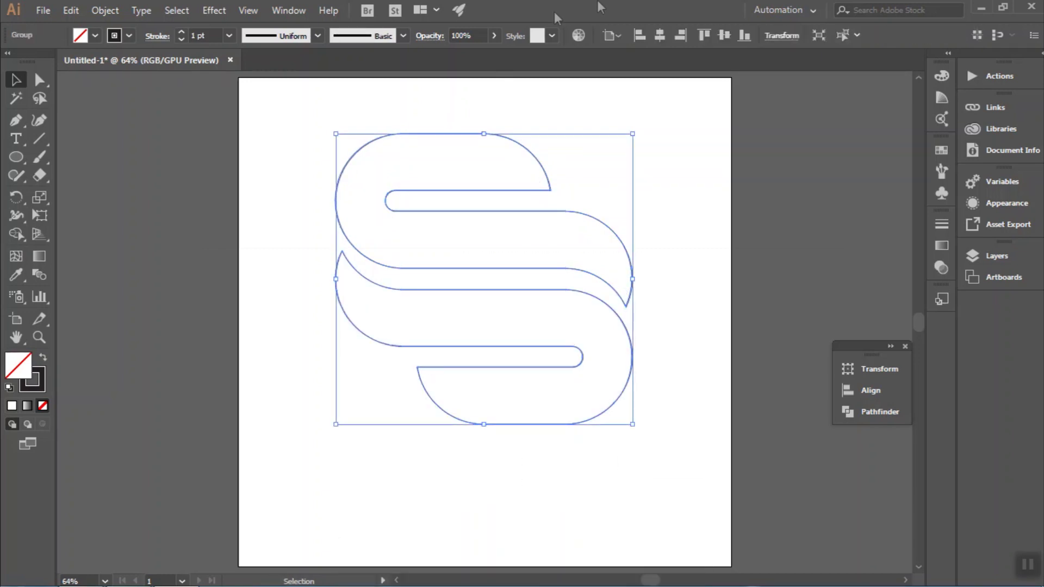
# Centre the S group horizontally and vertically on the artboard.
pyautogui.click(667, 38)
pyautogui.click(721, 42)
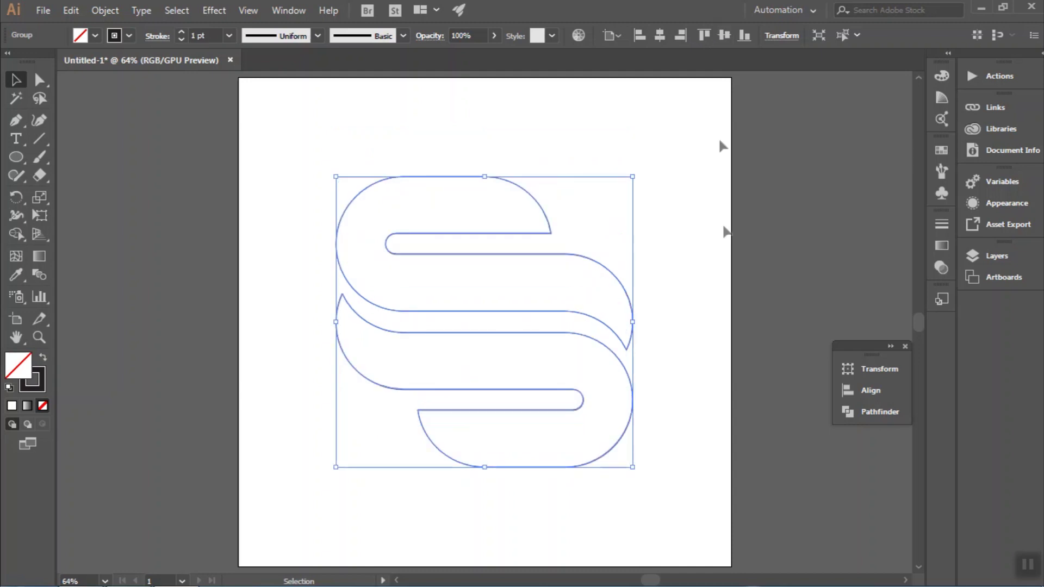
pyautogui.click(727, 244)
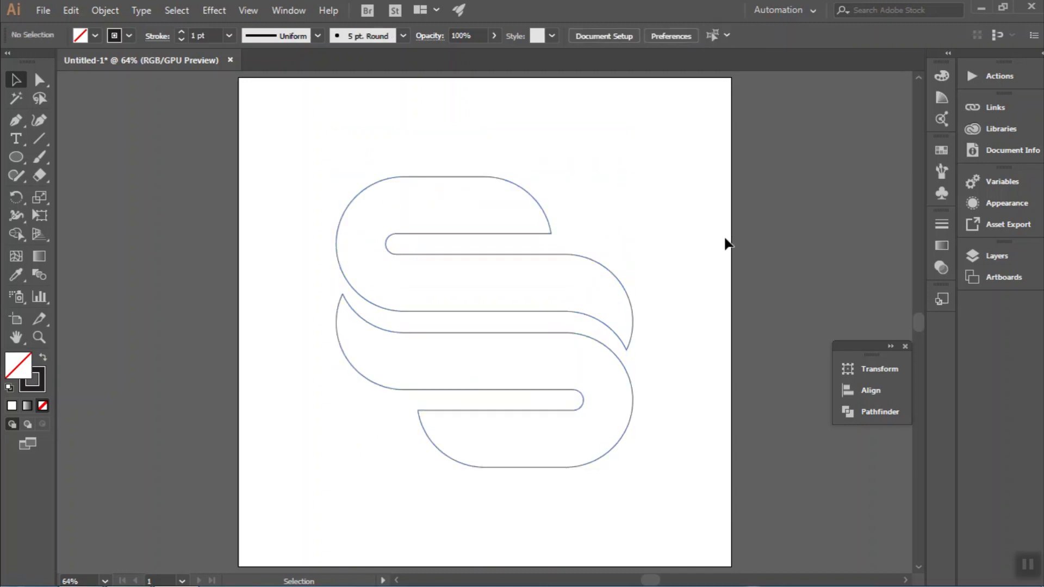
# Set the stroke of the whole S group to None.
pyautogui.doubleClick(630, 405)
pyautogui.click(633, 409)
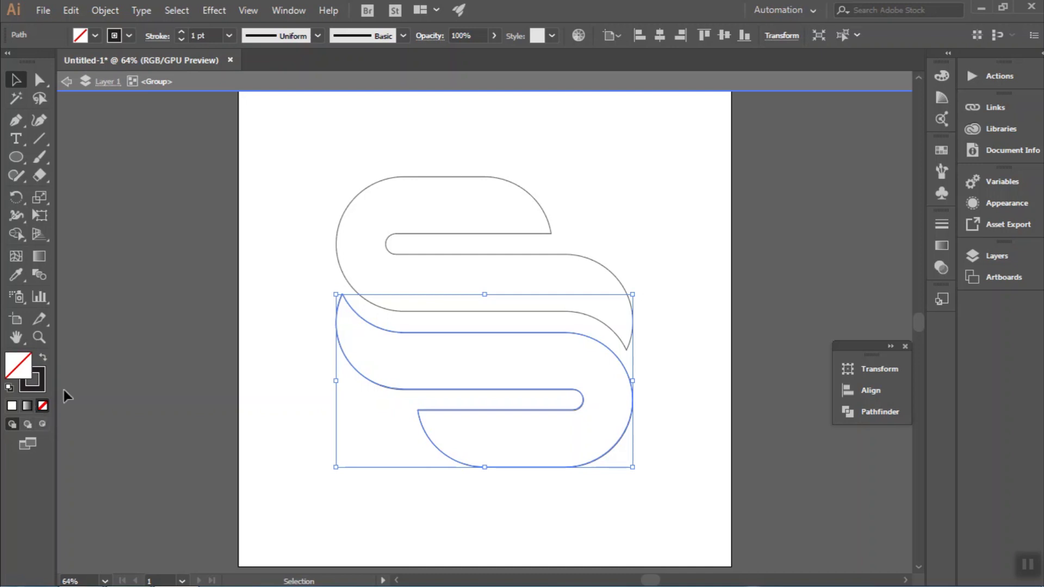
pyautogui.click(119, 84)
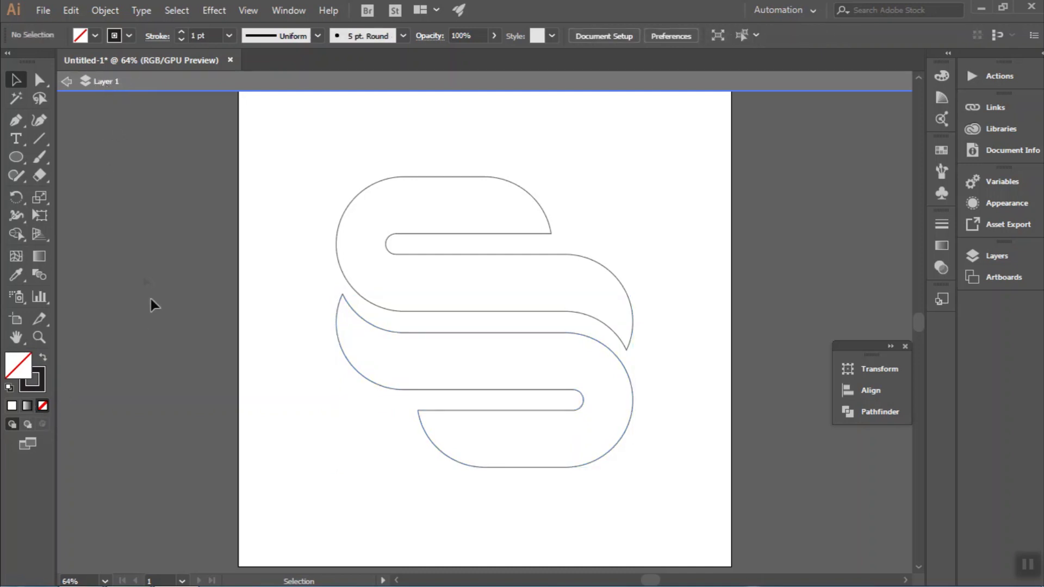
pyautogui.moveTo(473, 383); pyautogui.dragTo(615, 486)
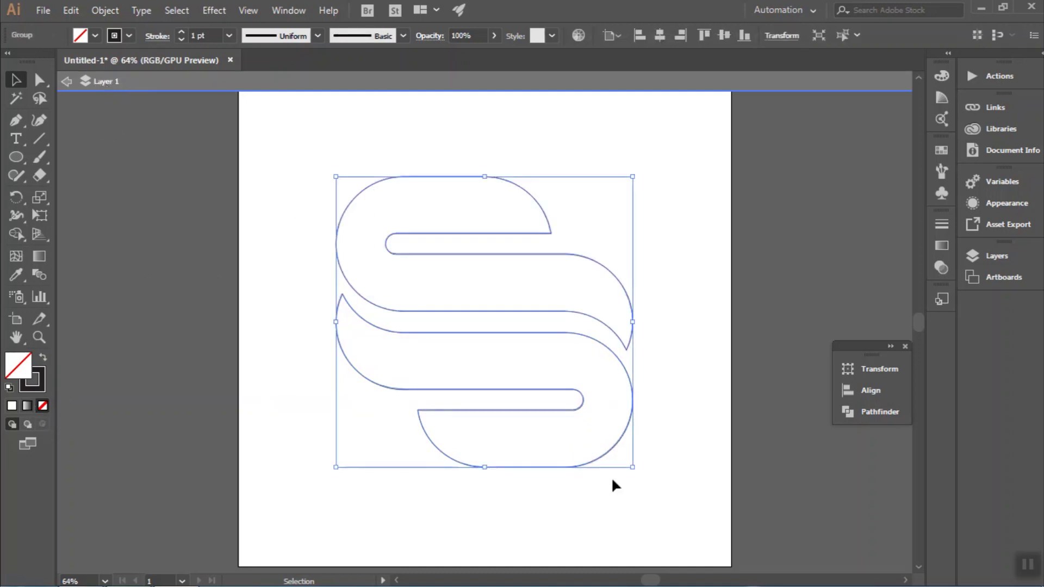
pyautogui.click(38, 395)
# Fill the S shapes with a linear gradient and select the lower ribbon.
pyautogui.click(16, 363)
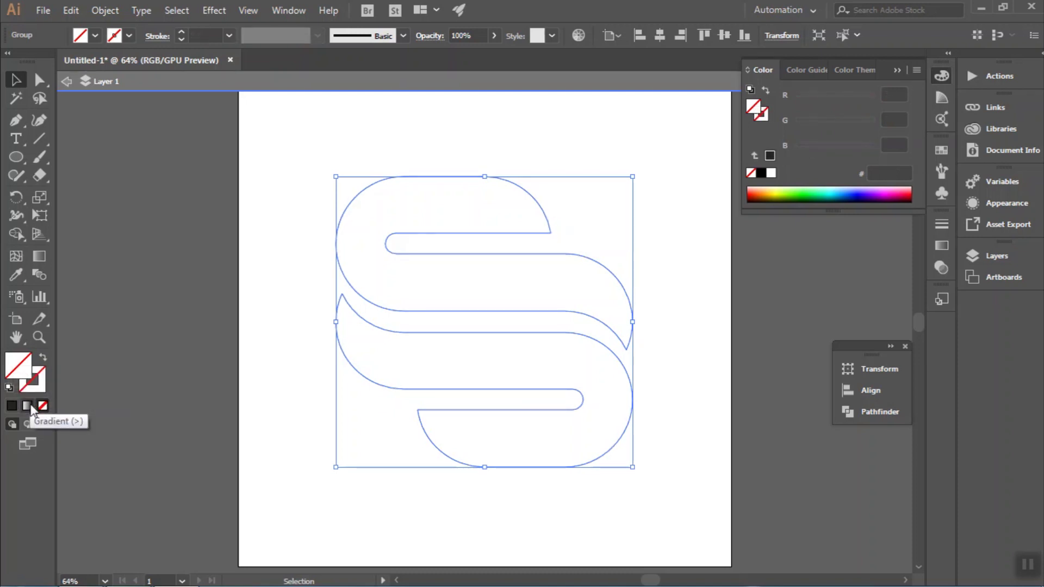
pyautogui.click(28, 405)
pyautogui.click(608, 540)
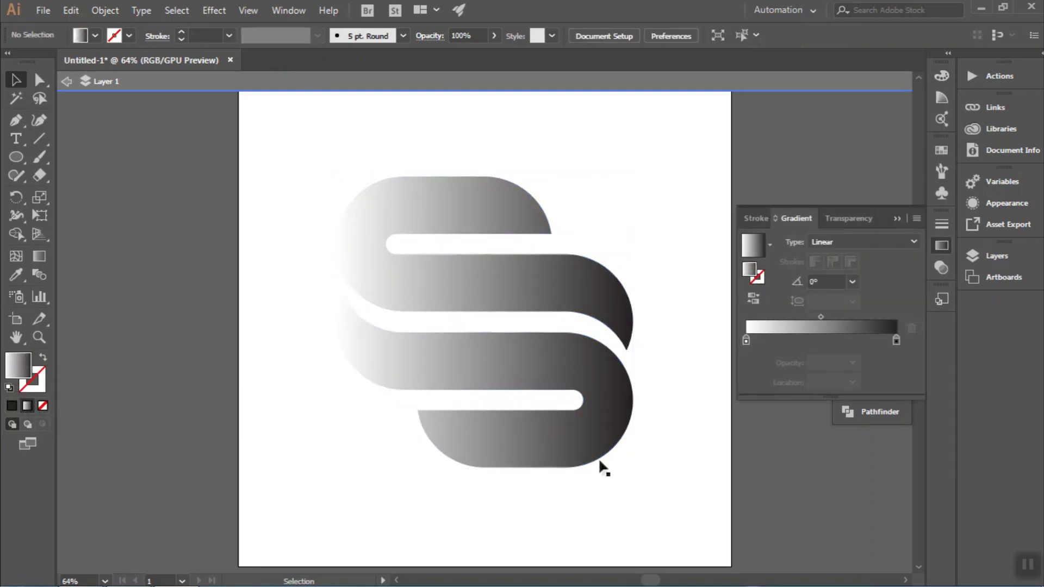
pyautogui.click(599, 462)
pyautogui.doubleClick(599, 452)
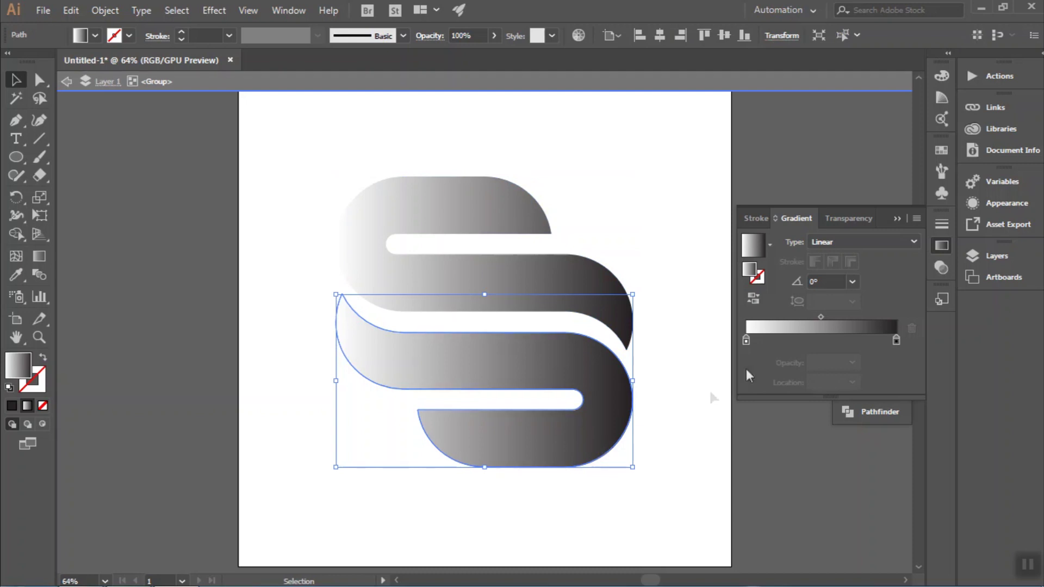
# Set the lower ribbon's gradient stops to FF512F orange and DD2476 pink.
pyautogui.click(751, 347)
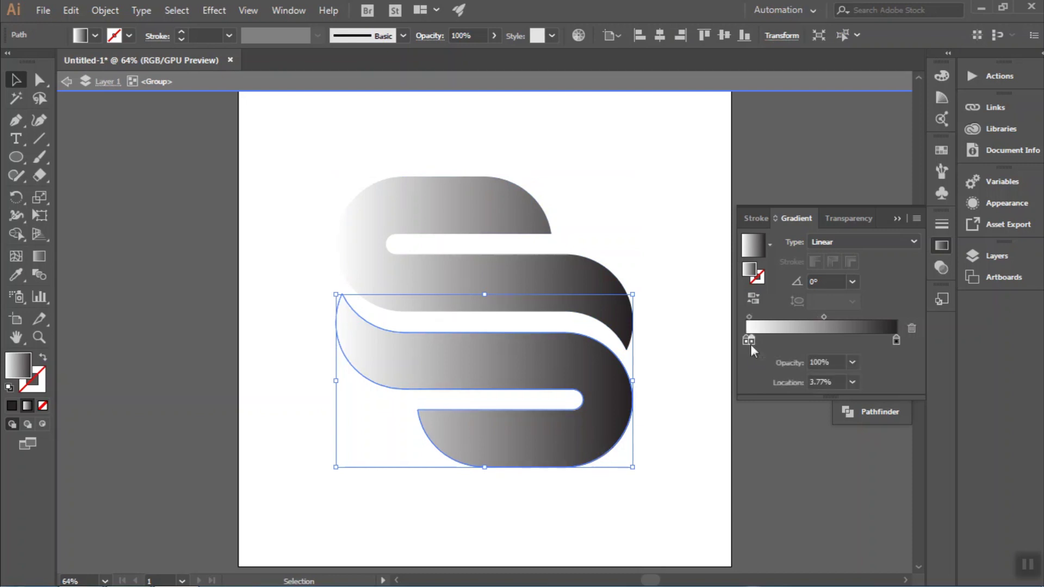
pyautogui.doubleClick(757, 278)
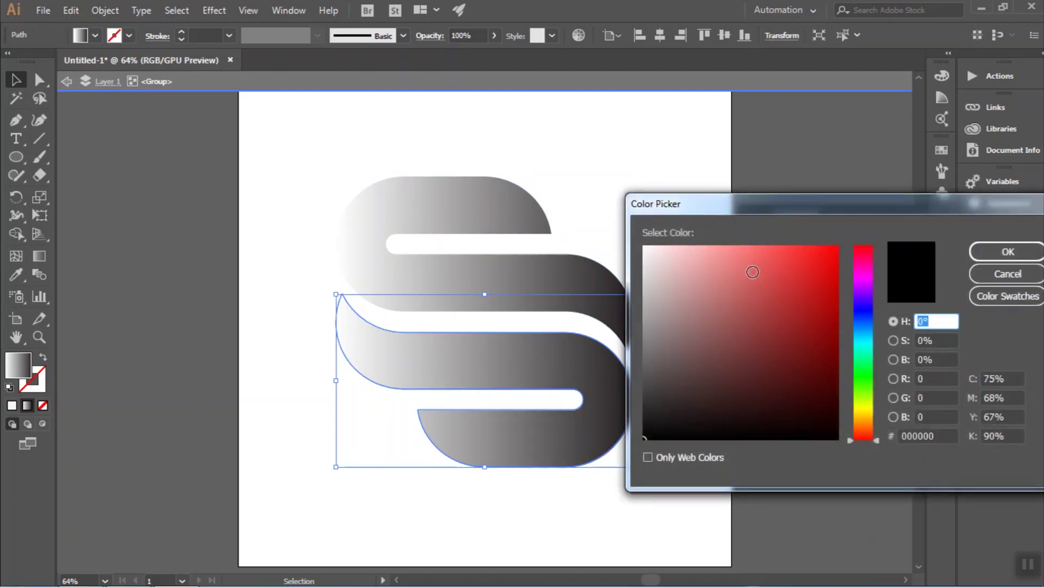
pyautogui.doubleClick(949, 439)
pyautogui.write('FF512F')
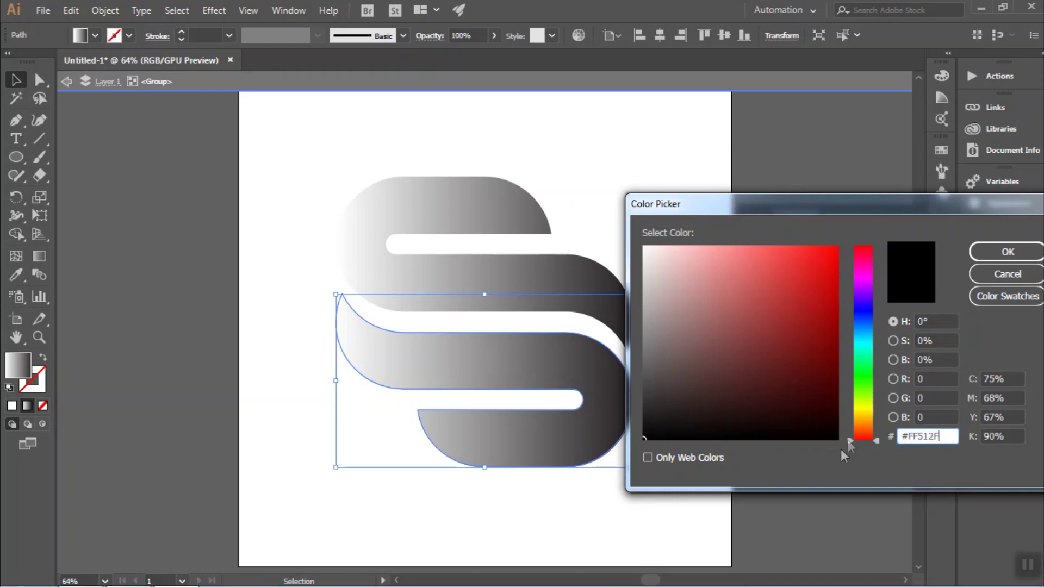
pyautogui.click(1008, 252)
pyautogui.click(896, 340)
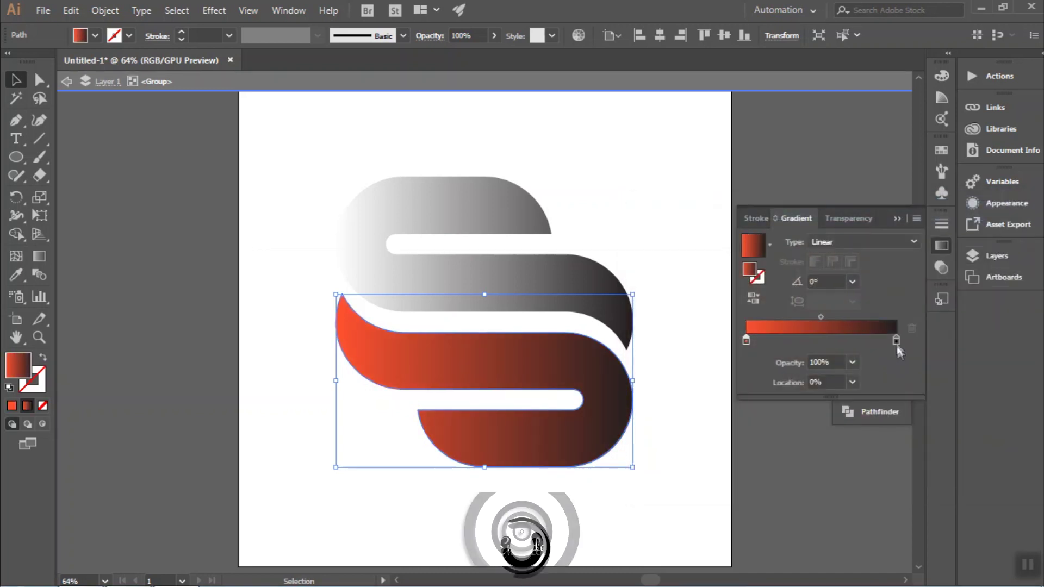
pyautogui.doubleClick(751, 270)
pyautogui.write('#DD2476')
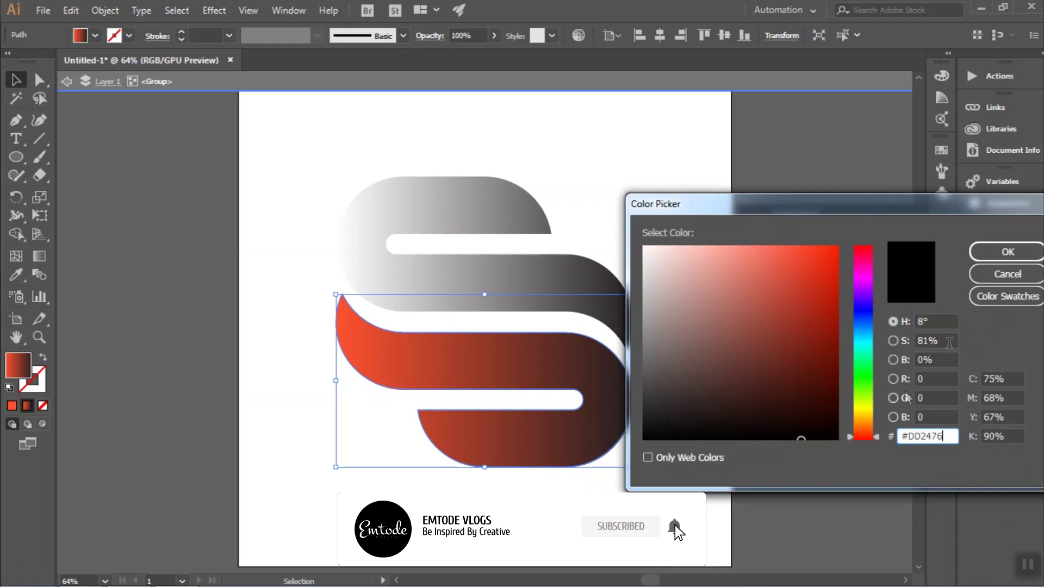
pyautogui.click(1009, 251)
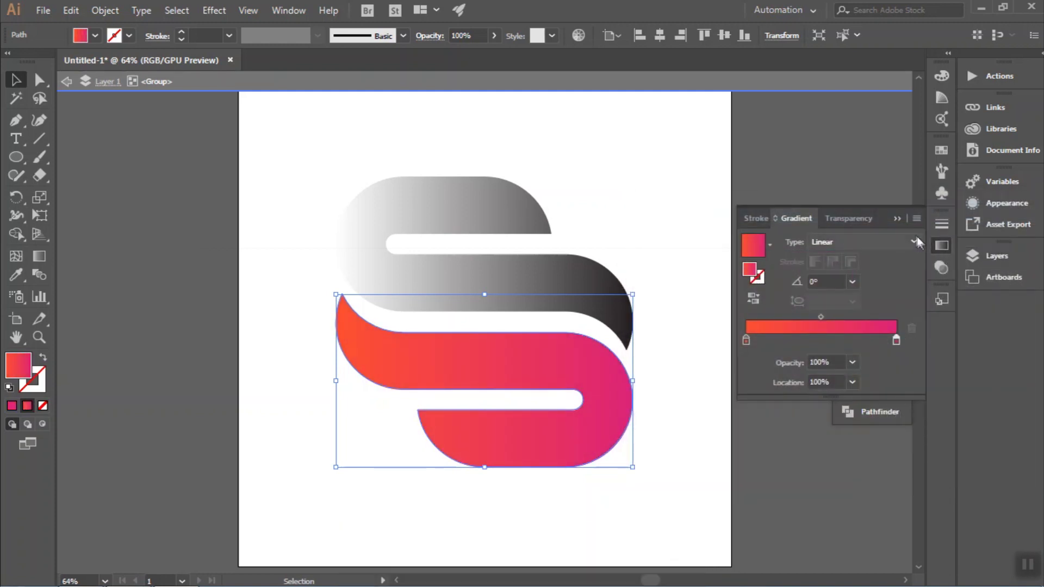
pyautogui.click(896, 219)
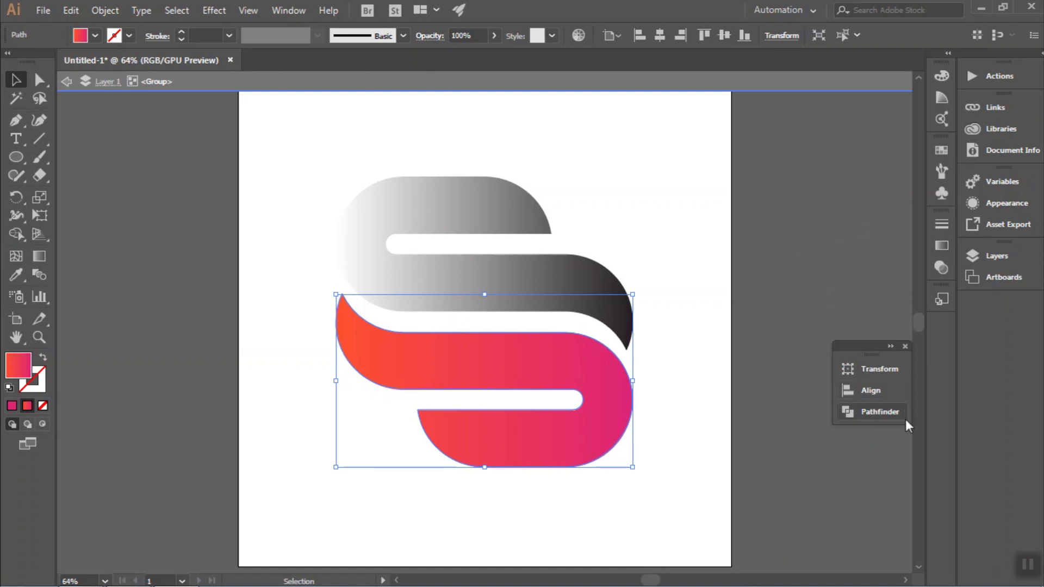
# Copy the lower ribbon's orange-to-magenta gradient onto the upper ribbon and set its angle to 180°.
pyautogui.click(571, 287)
pyautogui.press('i')
pyautogui.click(580, 363)
pyautogui.click(943, 246)
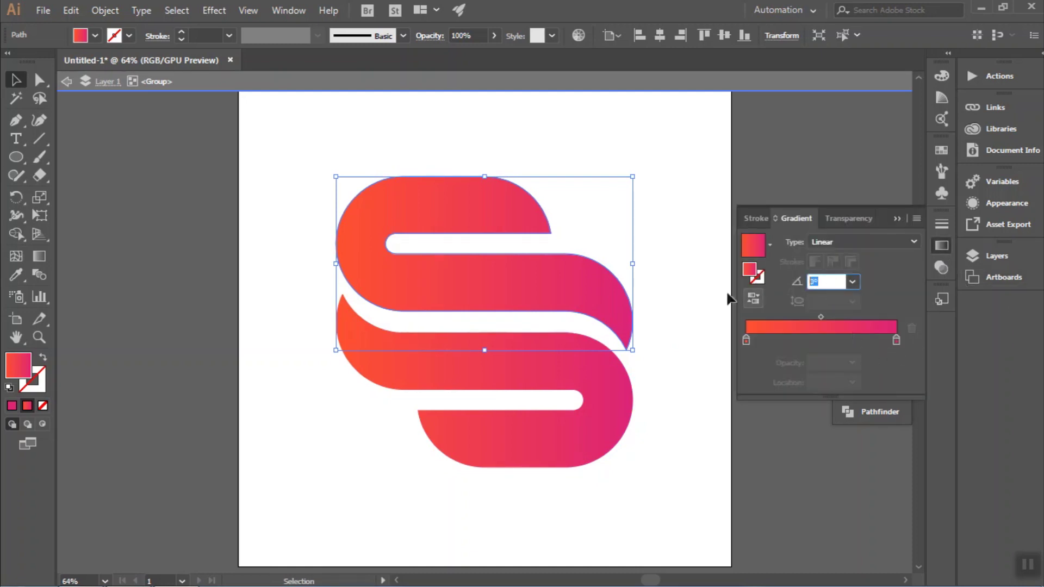
pyautogui.write('180')
pyautogui.press('Return')
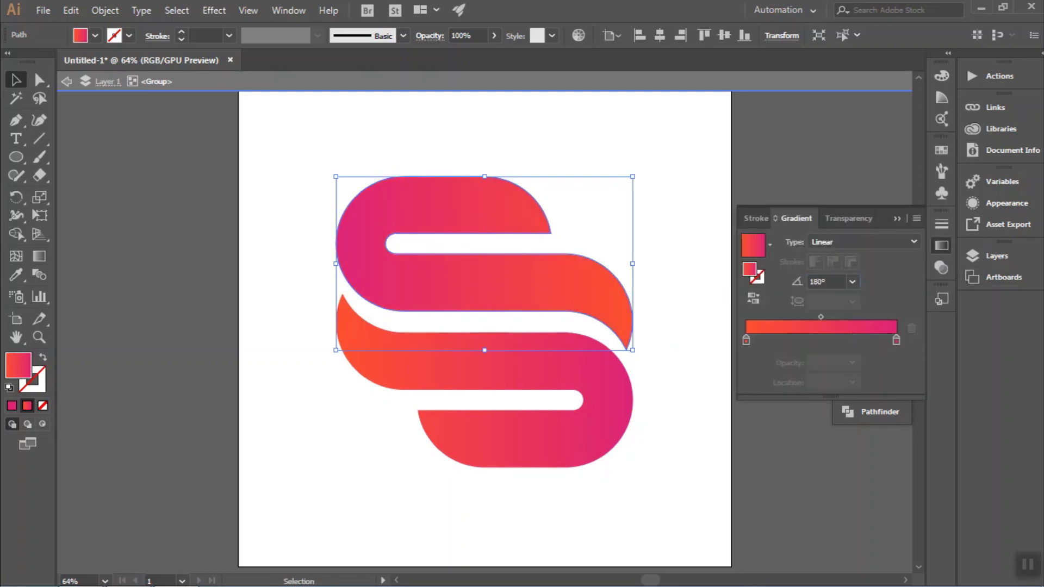
pyautogui.click(897, 219)
# Rotate the grouped S logo 45° onto a diagonal, then deselect it.
pyautogui.click(810, 223)
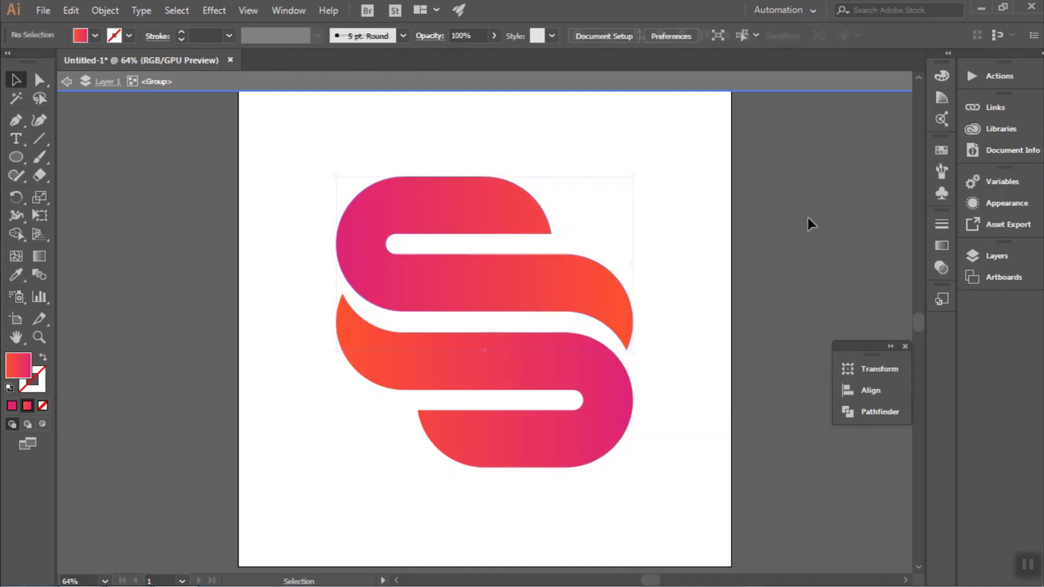
pyautogui.click(383, 228)
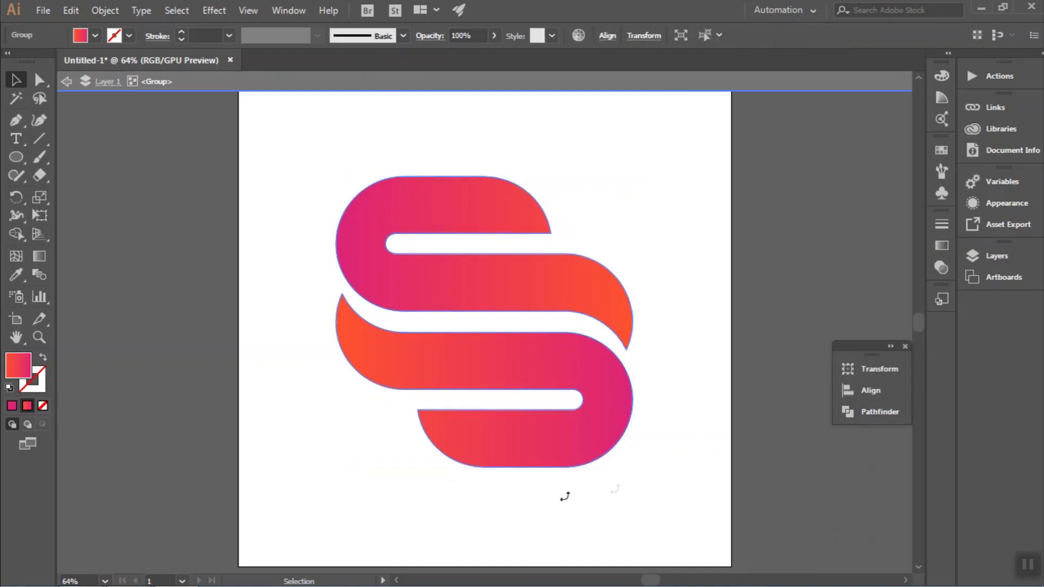
pyautogui.moveTo(565, 496); pyautogui.dragTo(484, 509)
pyautogui.click(686, 511)
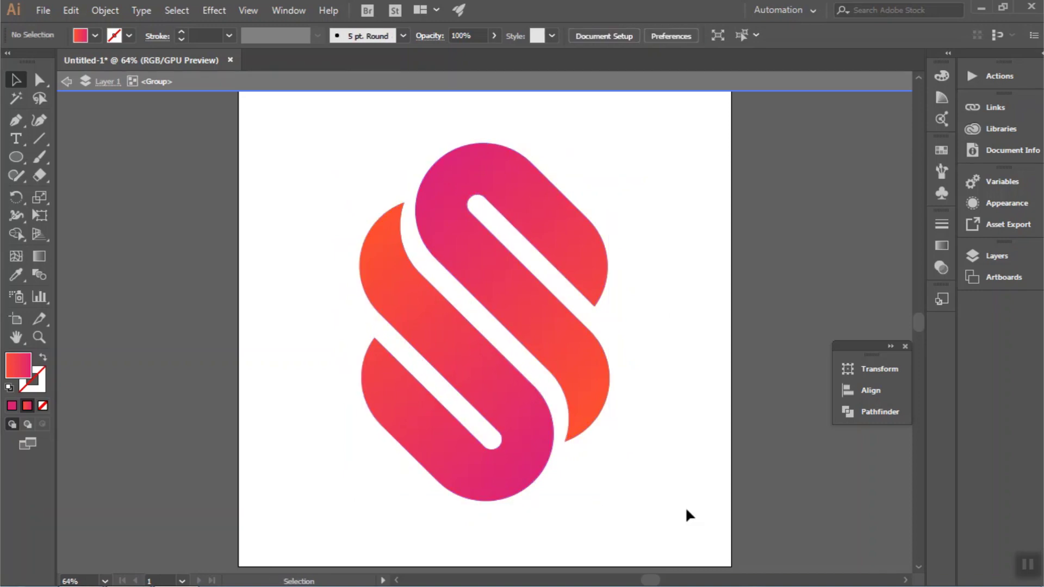